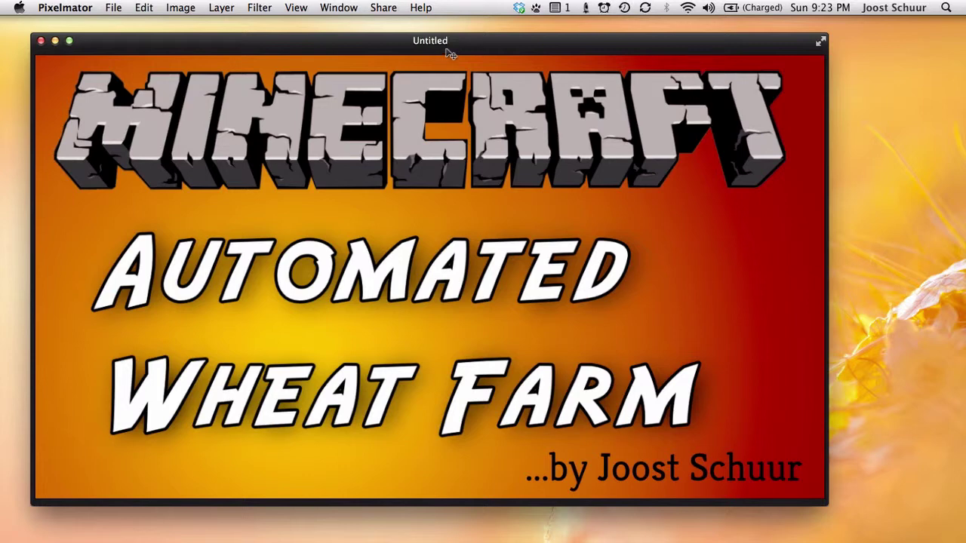
# - Create a new blank document using the 1920 × 1080 preset size
pyautogui.moveTo(447, 48); pyautogui.dragTo(447, 36)
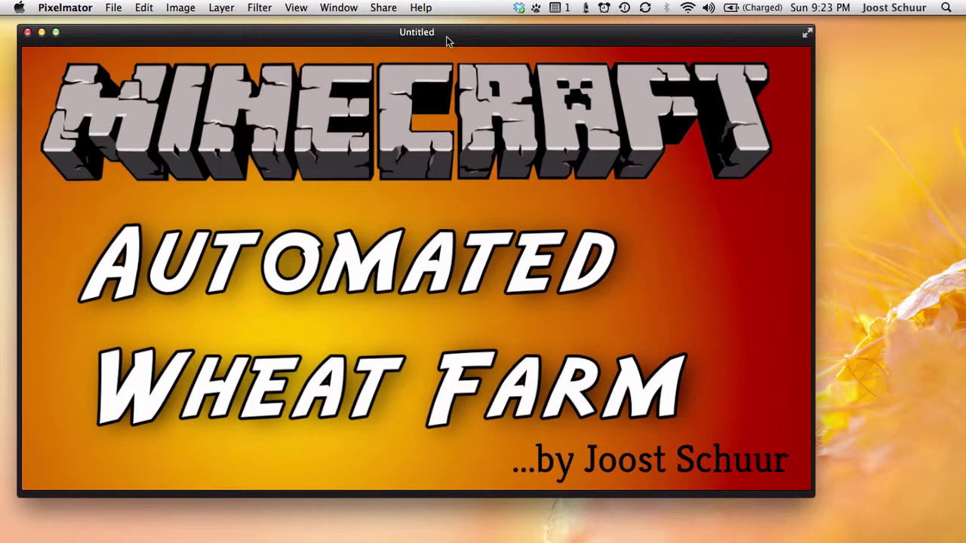
pyautogui.press('super+n')
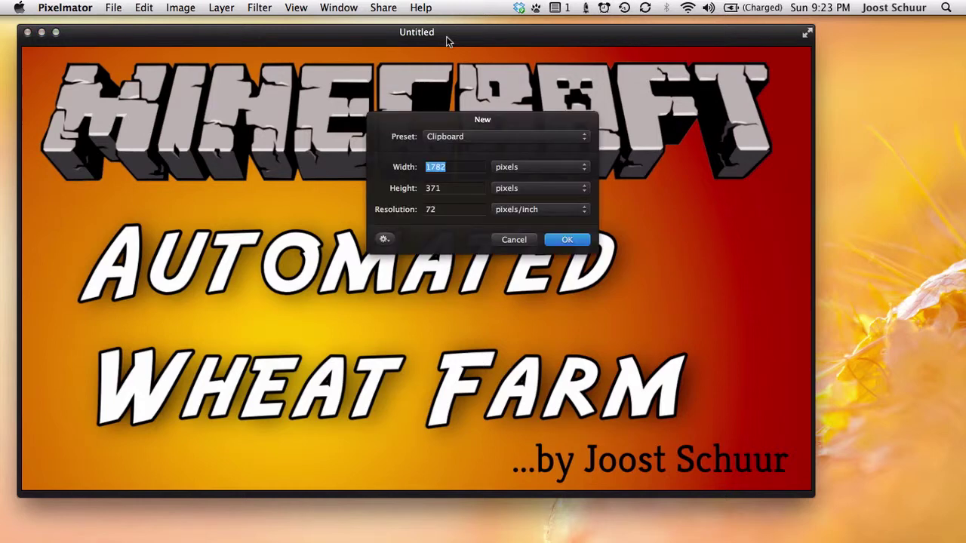
pyautogui.click(538, 136)
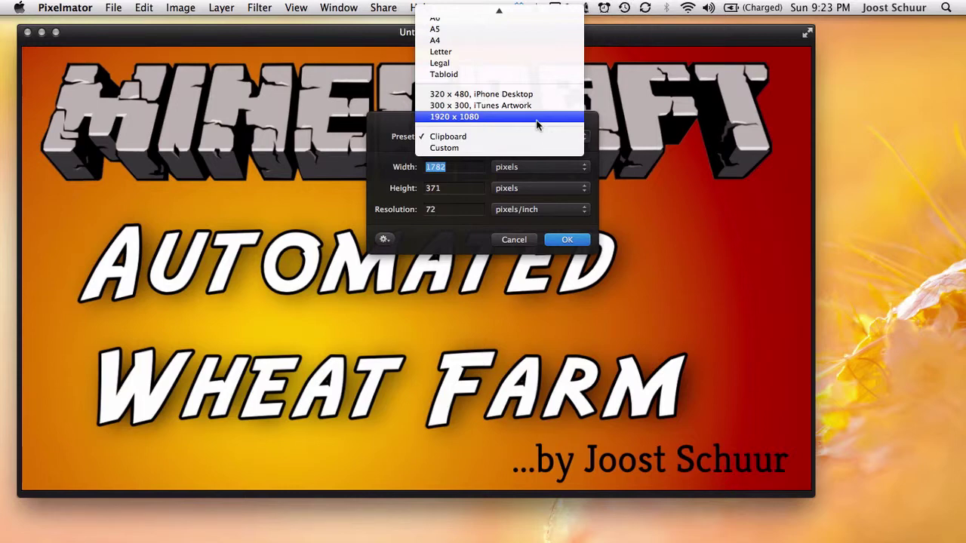
pyautogui.click(538, 124)
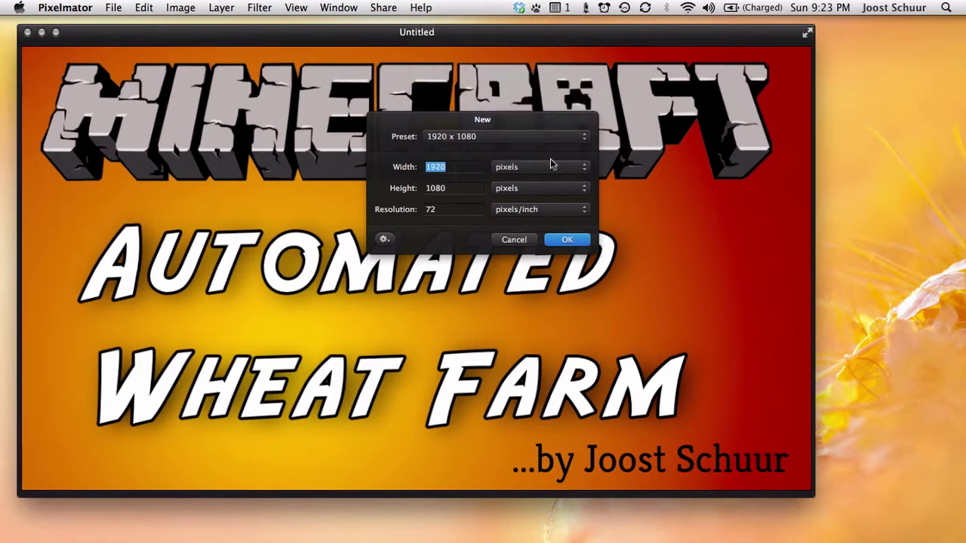
pyautogui.click(570, 239)
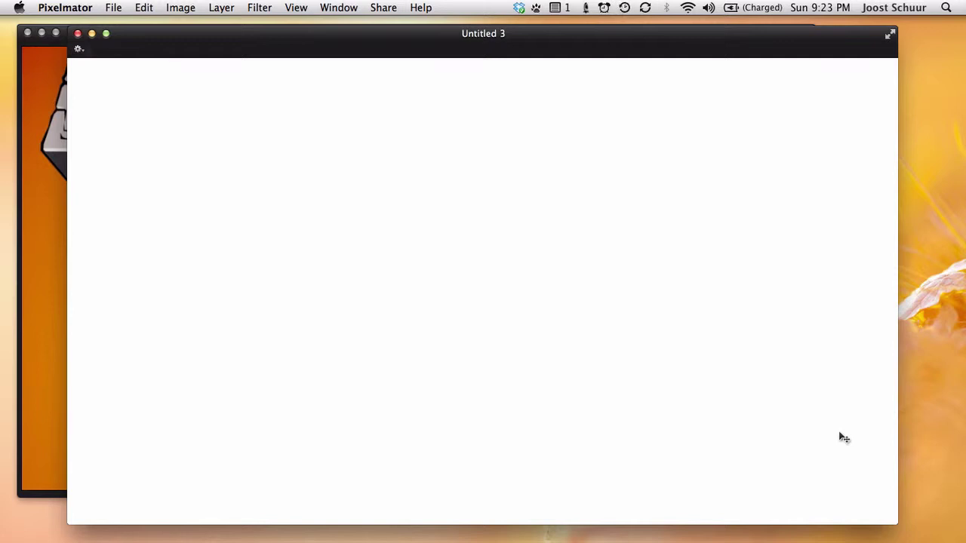
# - Fill the canvas with the yellow-to-red radial gradient preset, radiating from the lower-left corner
pyautogui.press('super+4')
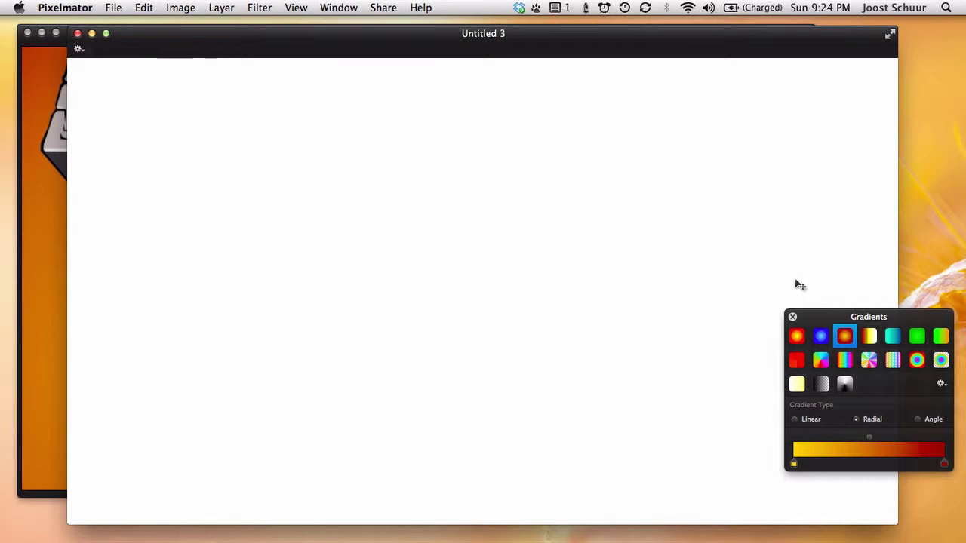
pyautogui.press('g')
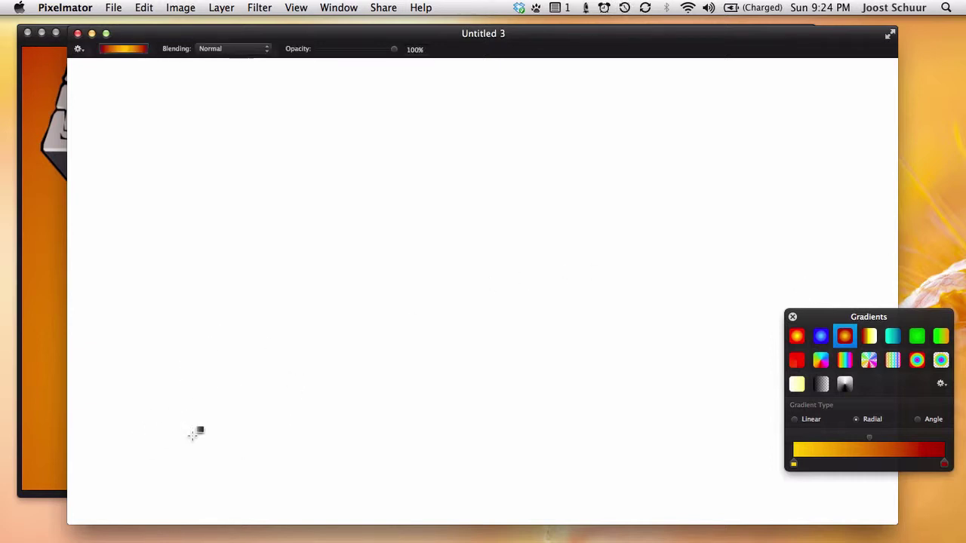
pyautogui.moveTo(159, 457); pyautogui.dragTo(822, 106)
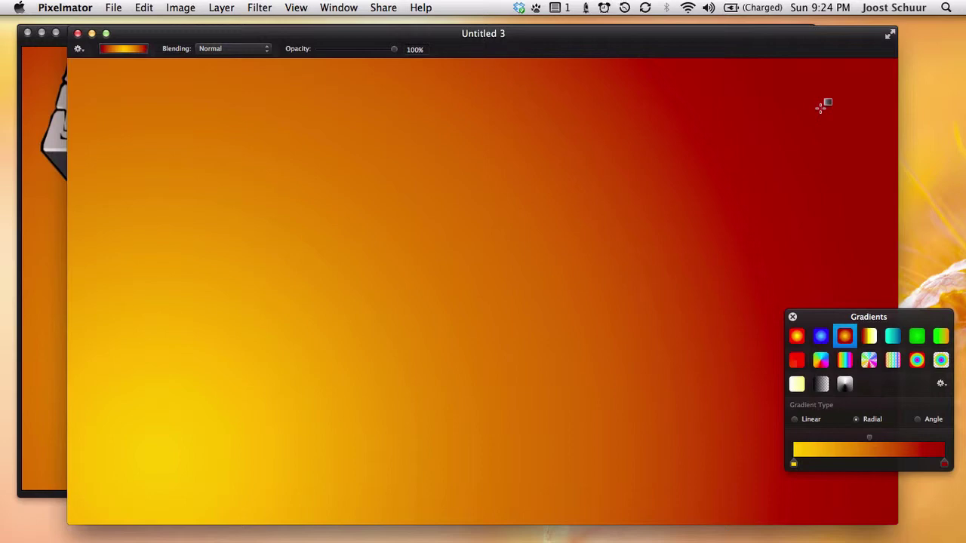
# - Select and copy the whole image in Minecraft logo.png
pyautogui.click(355, 7)
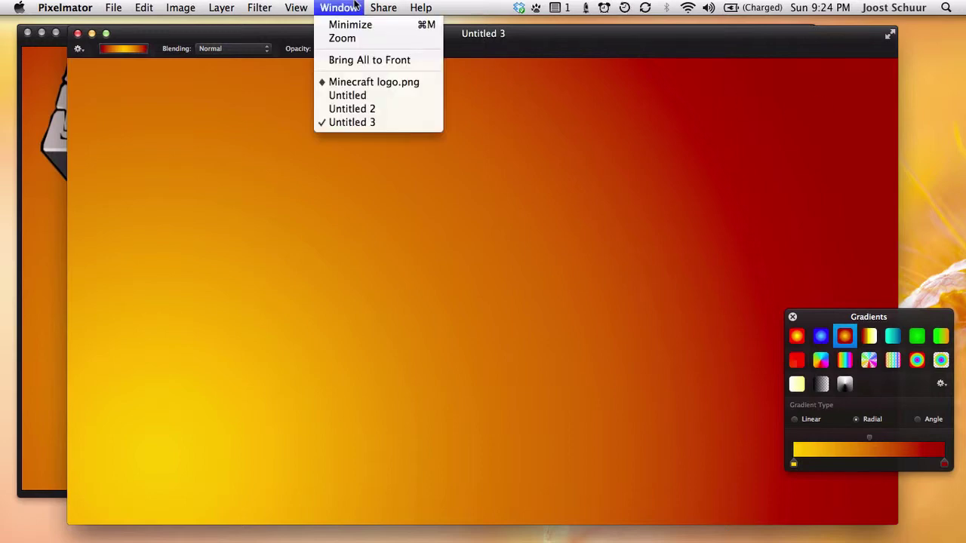
pyautogui.click(400, 83)
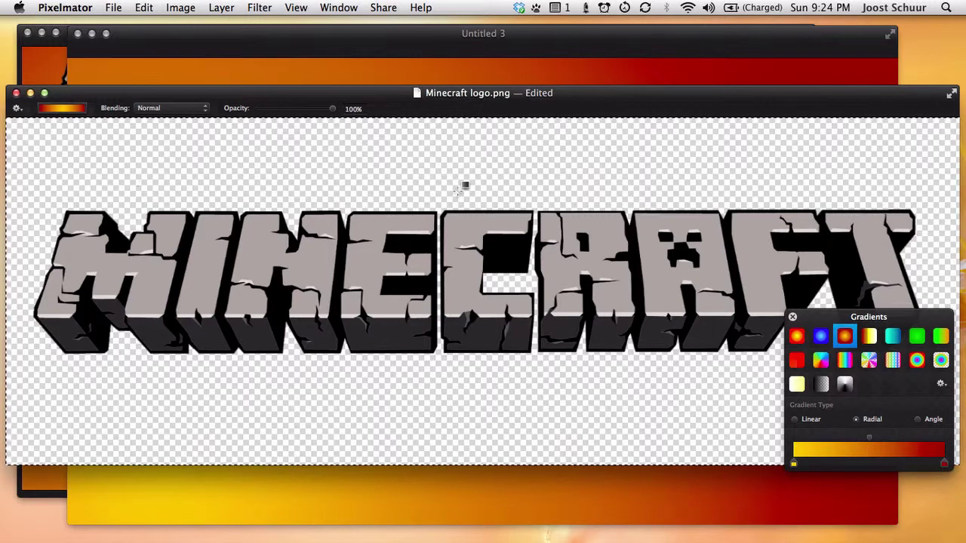
pyautogui.press('super+a')
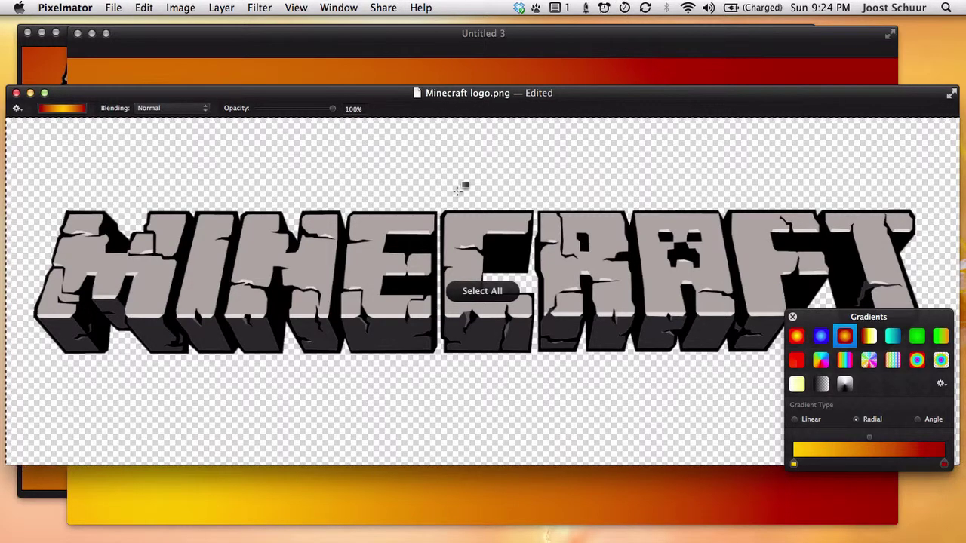
pyautogui.press('super+c')
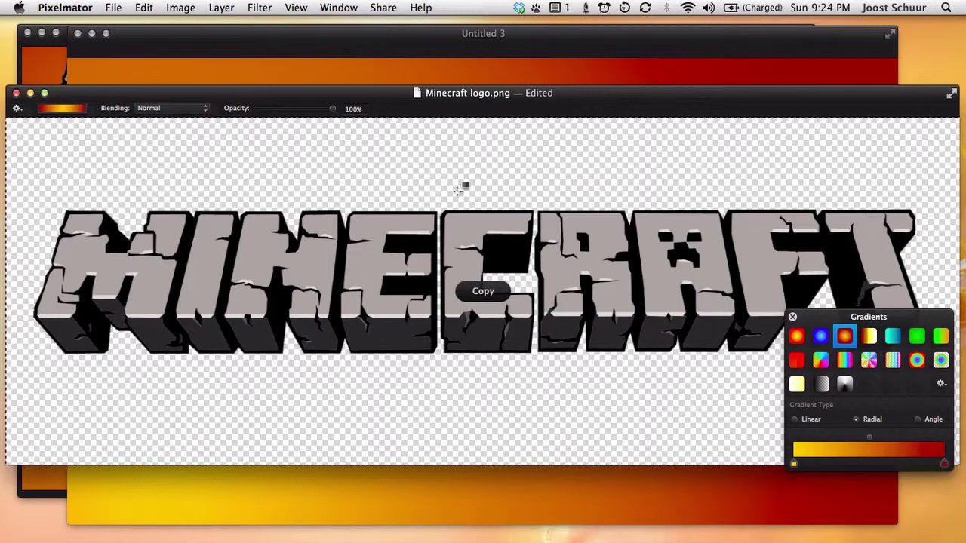
# - Paste the Minecraft logo into Untitled 3 and move it up toward the top
pyautogui.click(408, 35)
pyautogui.press('super+v')
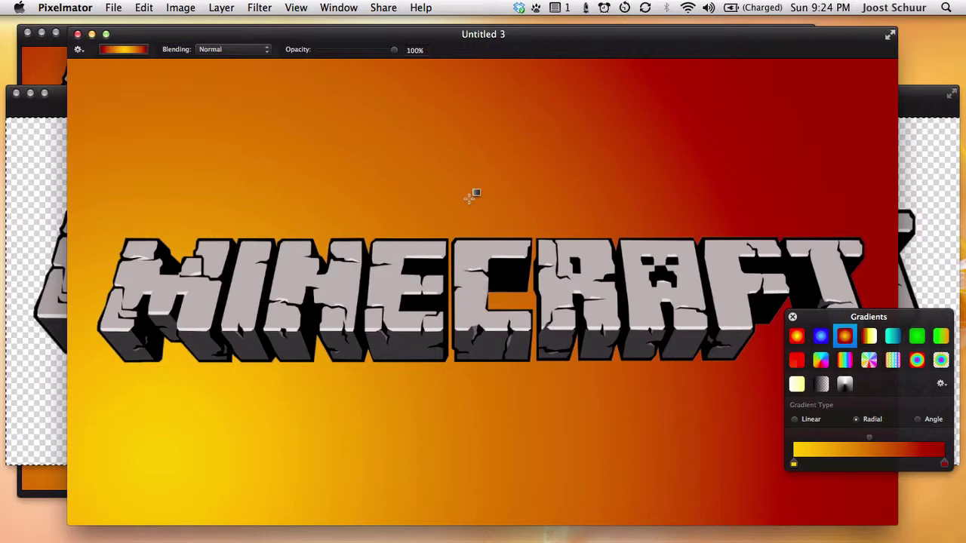
pyautogui.press('v')
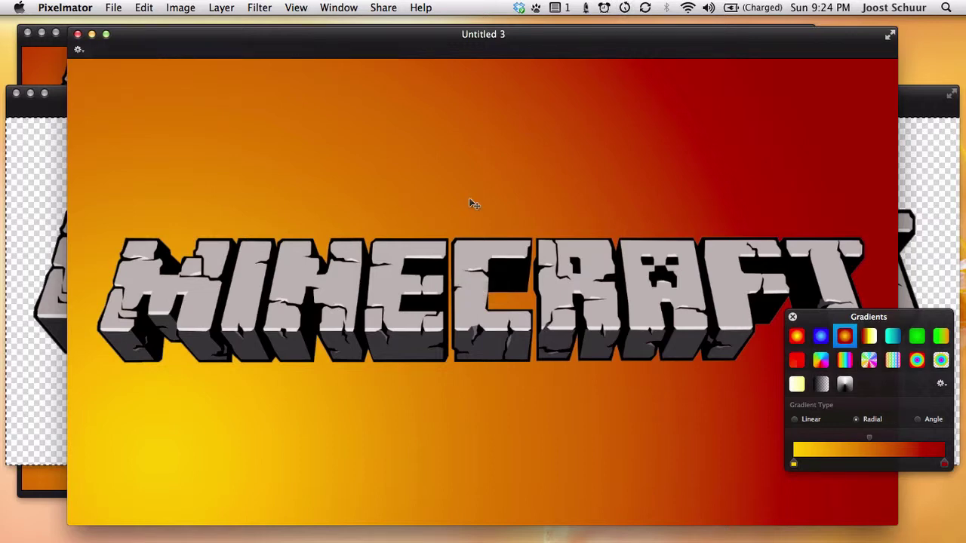
pyautogui.moveTo(468, 281); pyautogui.dragTo(460, 152)
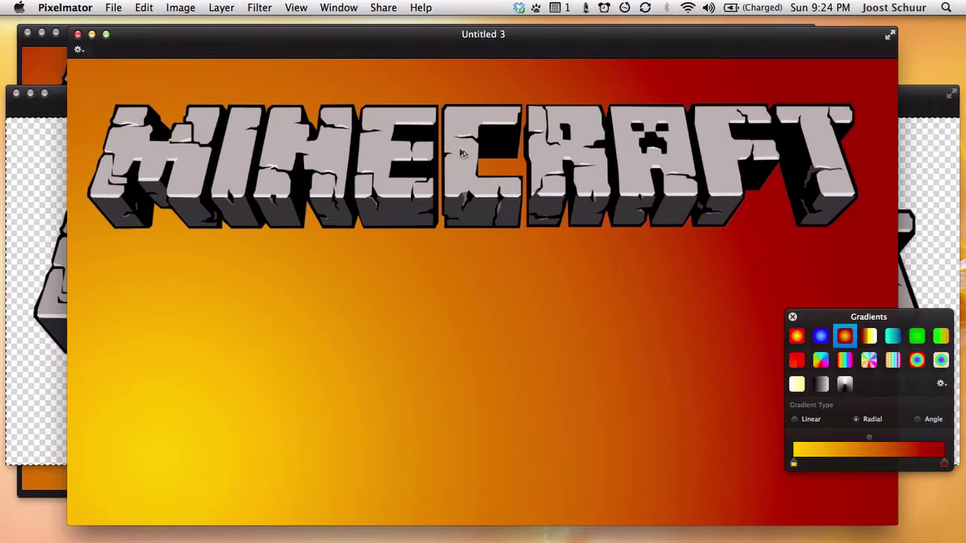
# - Align the logo at the top of the canvas using the grid, then hide the grid
pyautogui.press('super+apostrophe')
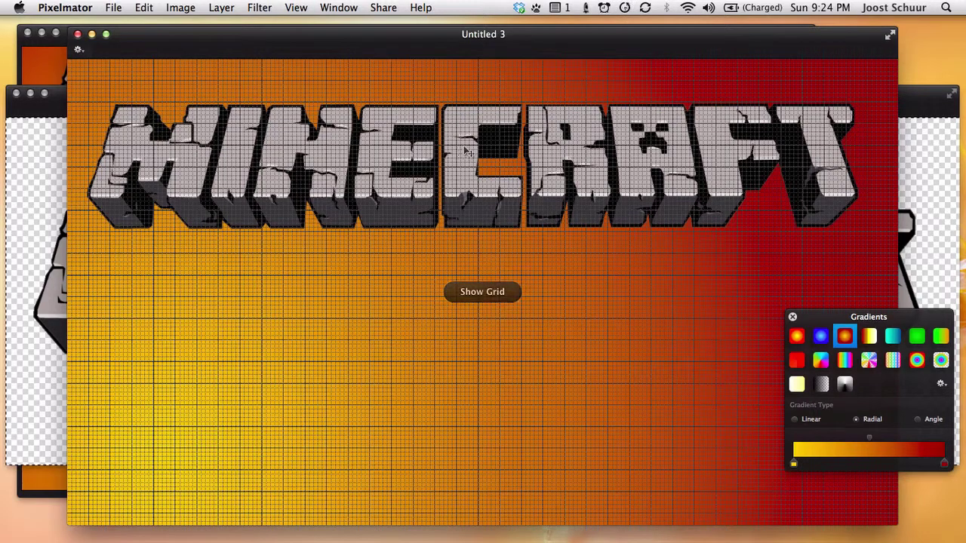
pyautogui.moveTo(457, 153); pyautogui.dragTo(459, 149)
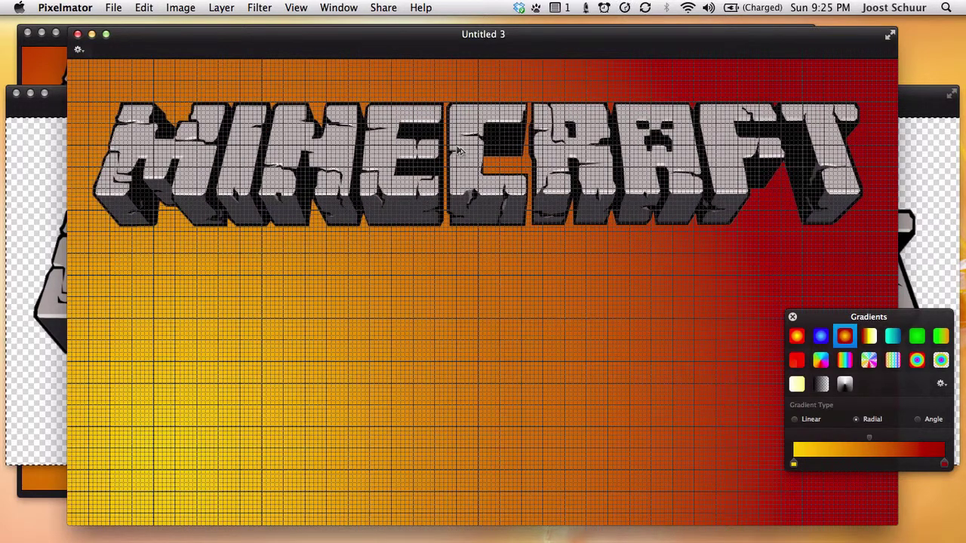
pyautogui.press('super+apostrophe')
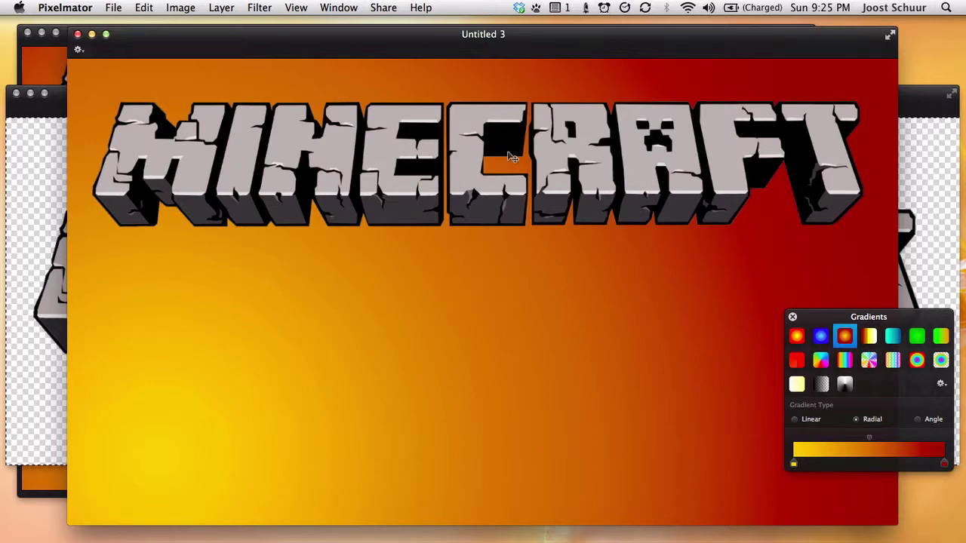
# - Hide the gradient presets and close the Minecraft logo.png window
pyautogui.press('Tab')
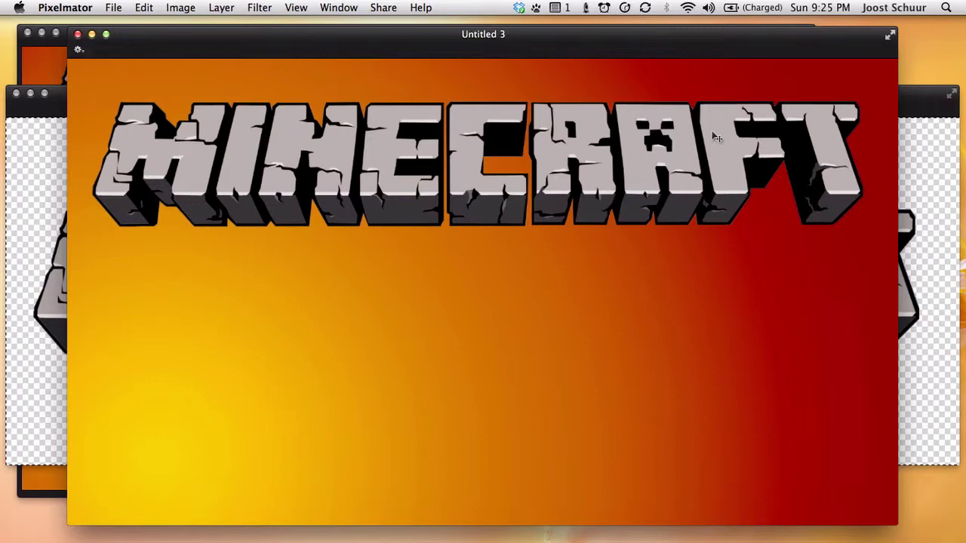
pyautogui.click(15, 94)
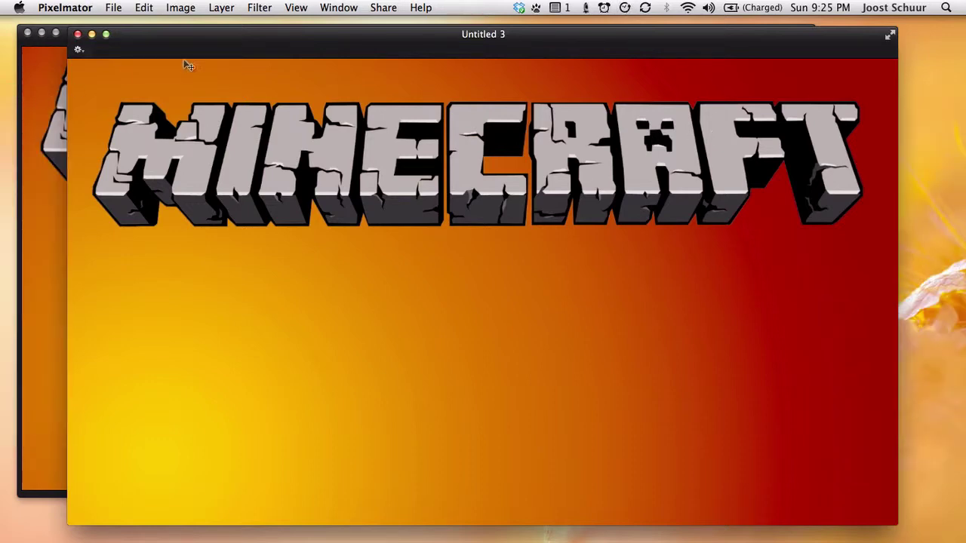
pyautogui.moveTo(243, 43); pyautogui.dragTo(243, 40)
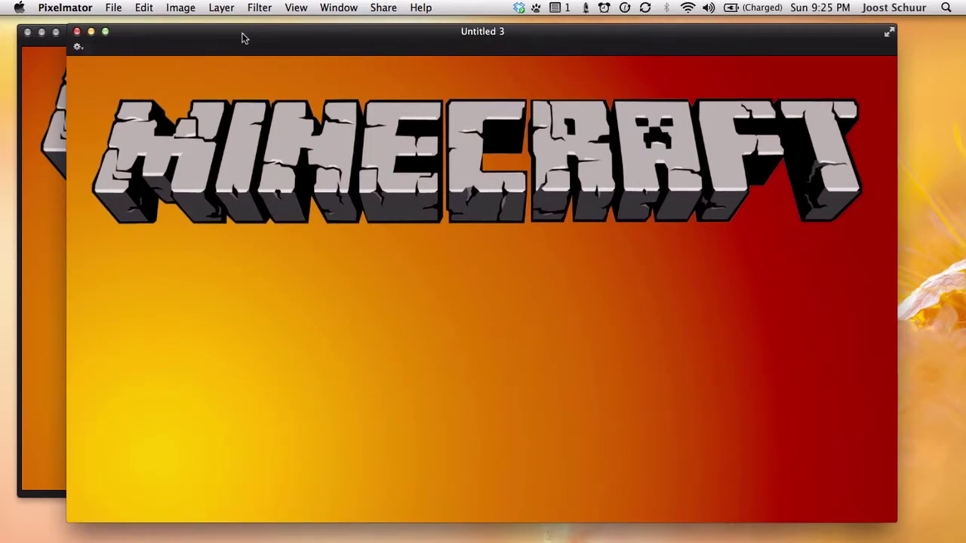
# - Set the Type tool to Kreon font, 96 pt, in black
pyautogui.press('t')
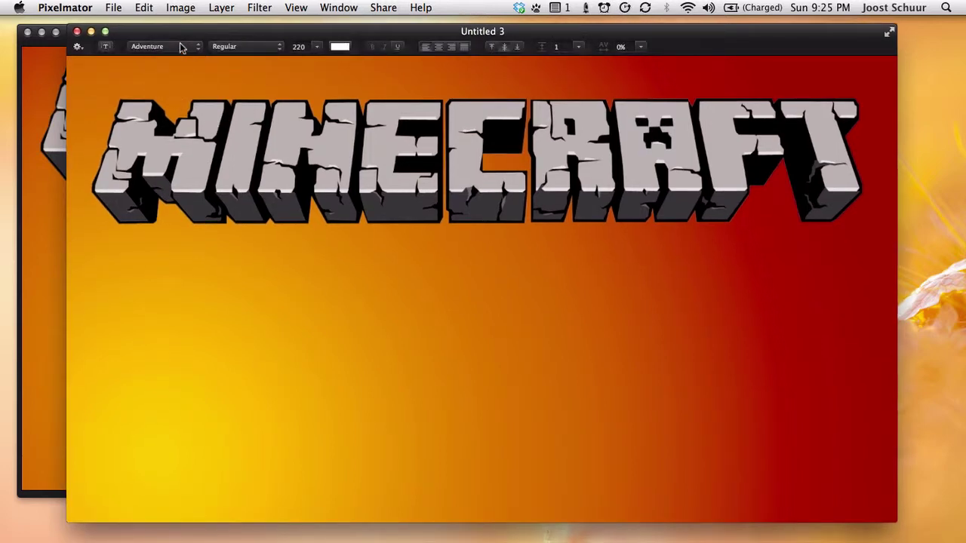
pyautogui.click(180, 47)
pyautogui.write('kre')
pyautogui.press('Return')
pyautogui.click(318, 47)
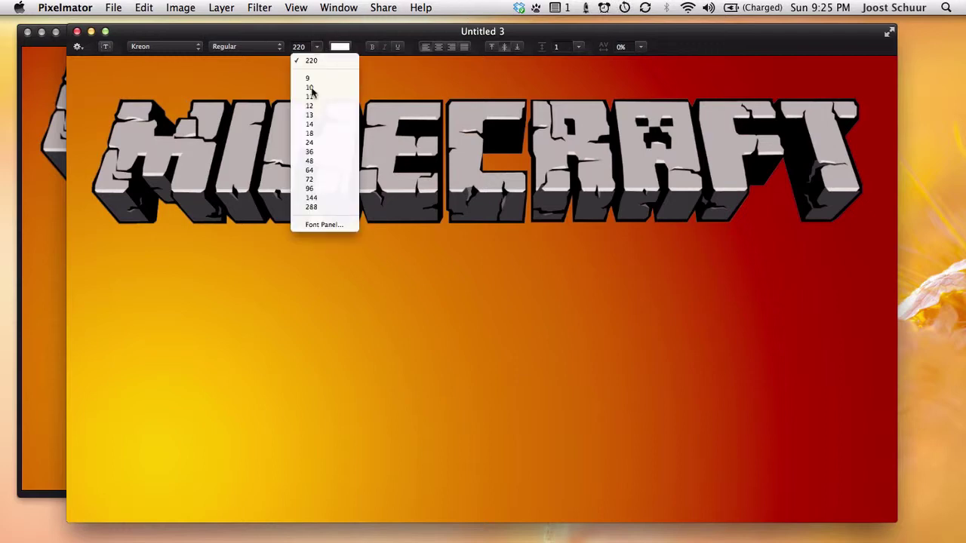
pyautogui.click(323, 189)
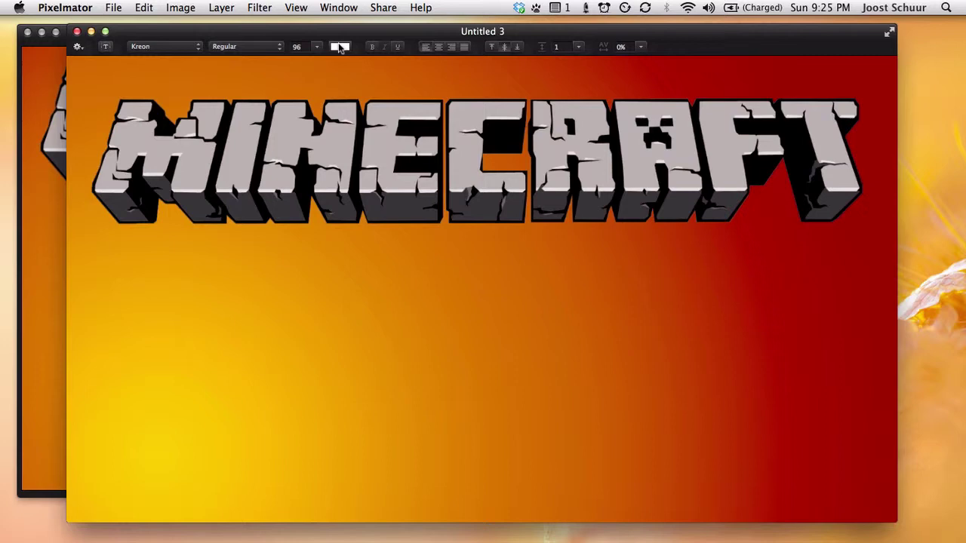
pyautogui.click(340, 47)
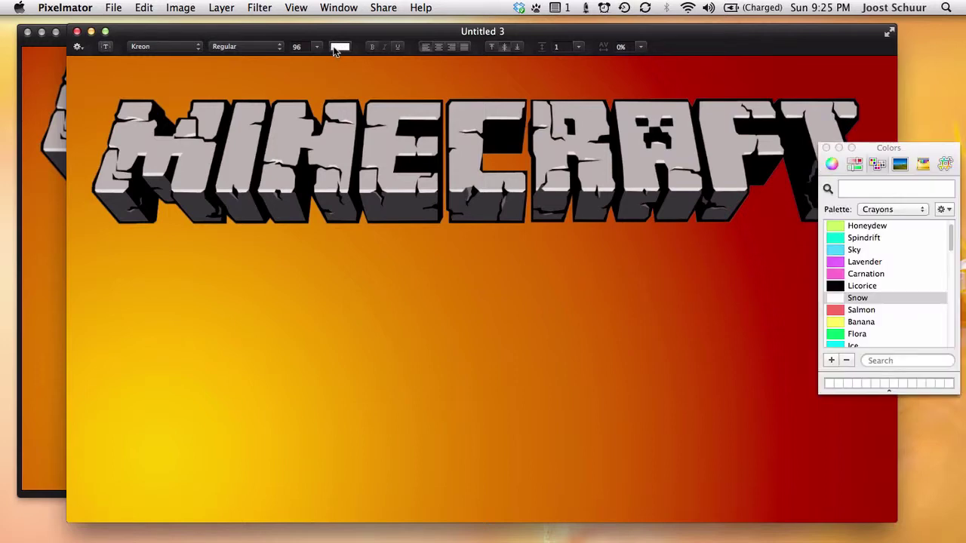
pyautogui.click(876, 288)
pyautogui.click(826, 148)
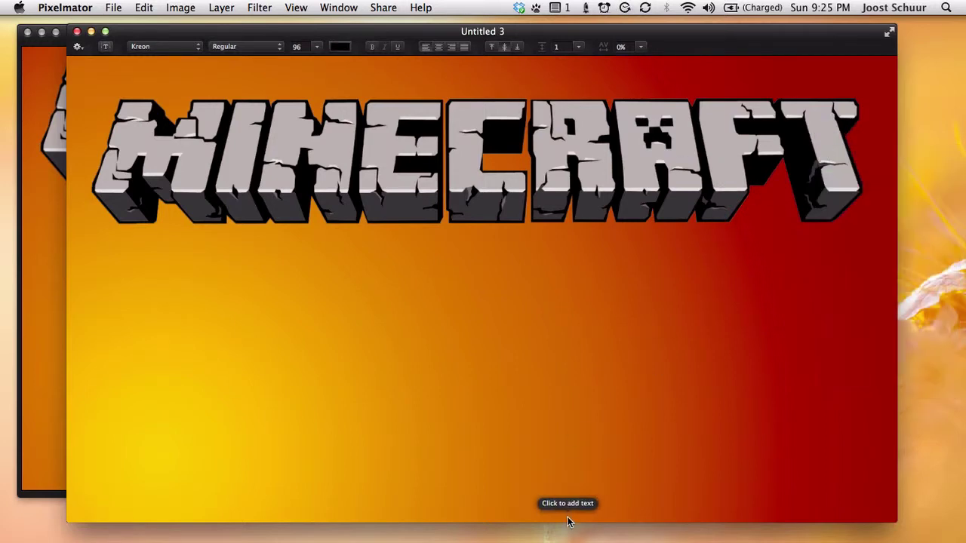
# - Add a byline reading '...by' plus the author's name near the bottom right
pyautogui.click(689, 456)
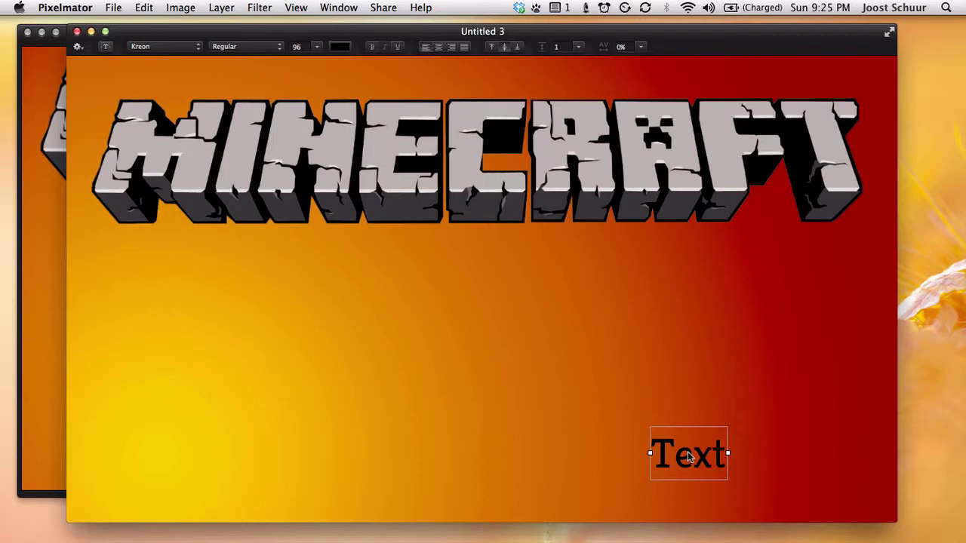
pyautogui.doubleClick(699, 456)
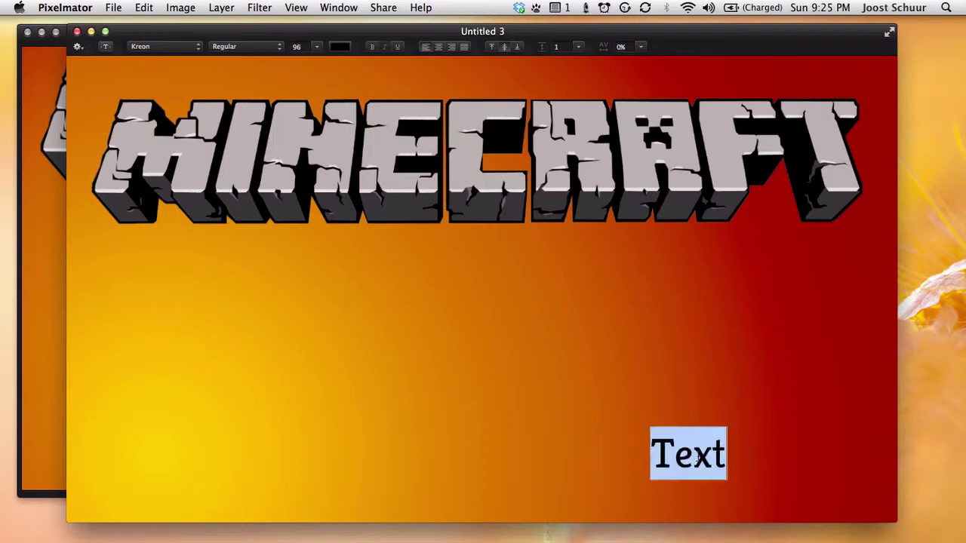
pyautogui.write('...b')
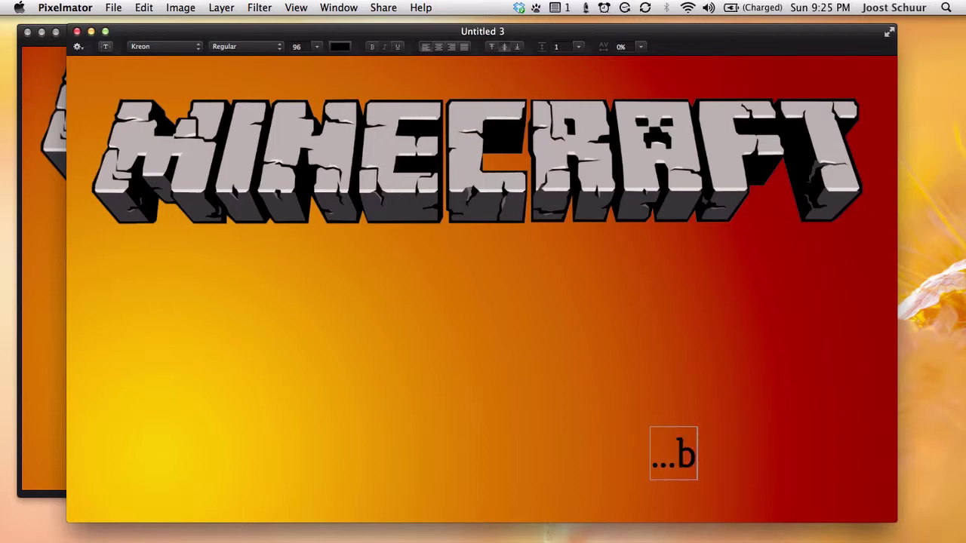
pyautogui.write('y Joost Schuur')
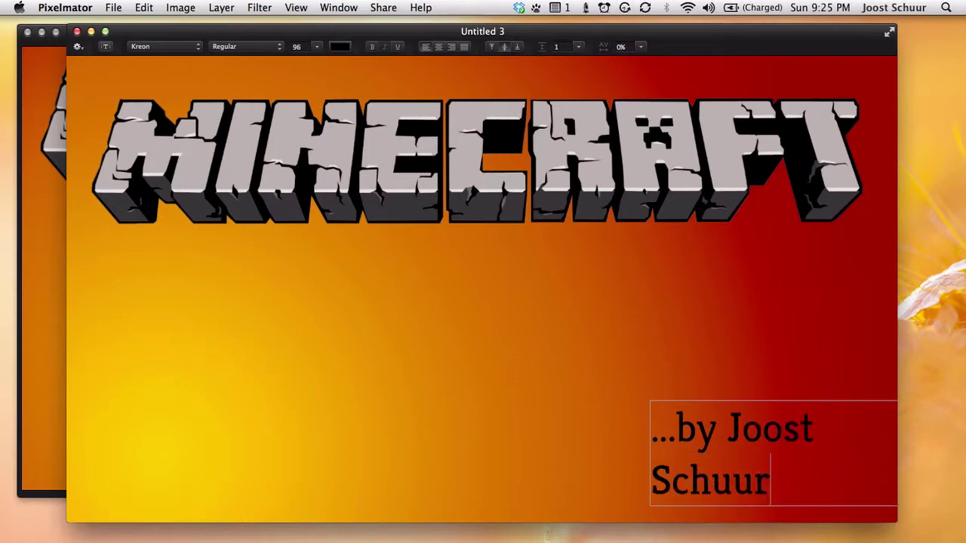
pyautogui.press('Escape')
# - Widen the byline box to fit one line and drag it into the bottom-right corner
pyautogui.moveTo(650, 453); pyautogui.dragTo(545, 453)
pyautogui.moveTo(682, 446); pyautogui.dragTo(624, 452)
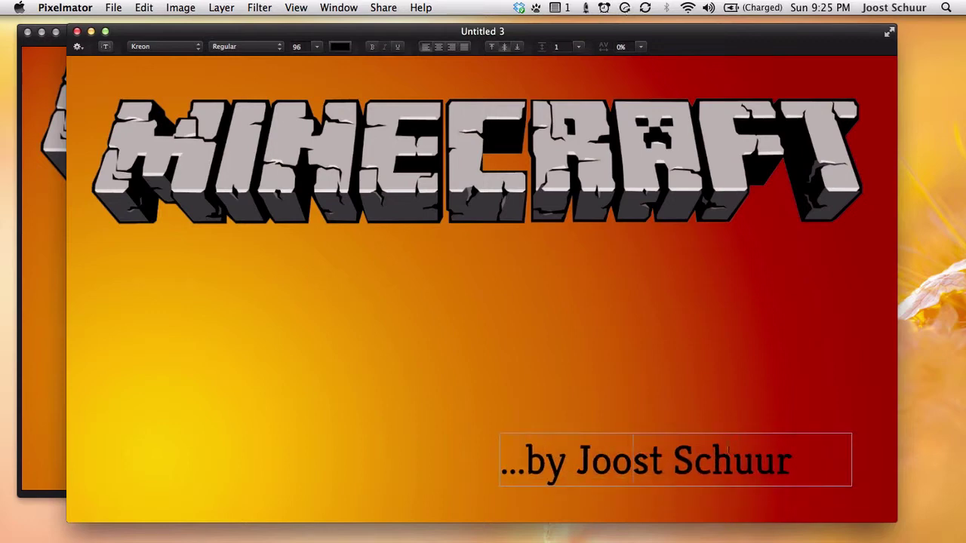
pyautogui.moveTo(824, 458); pyautogui.dragTo(810, 460)
pyautogui.click(843, 457)
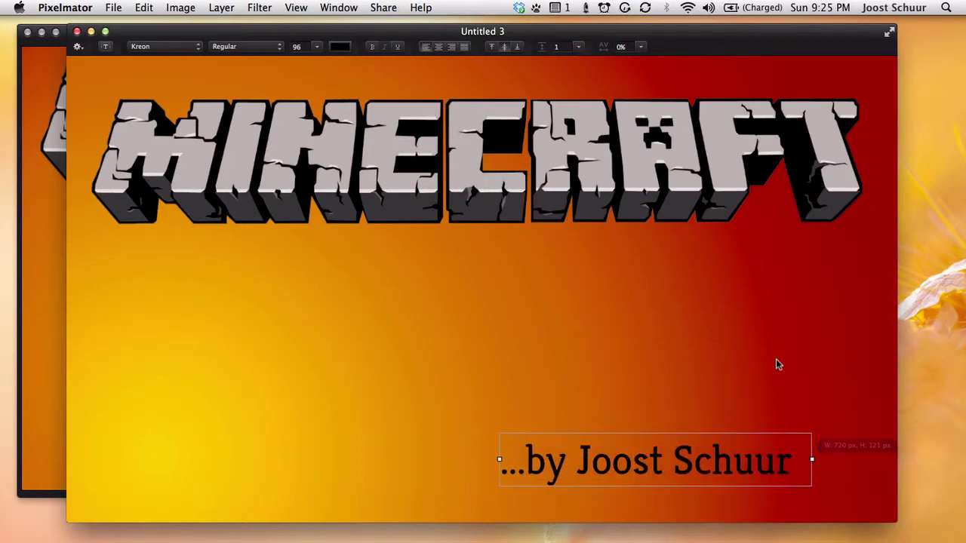
pyautogui.moveTo(723, 446); pyautogui.dragTo(793, 471)
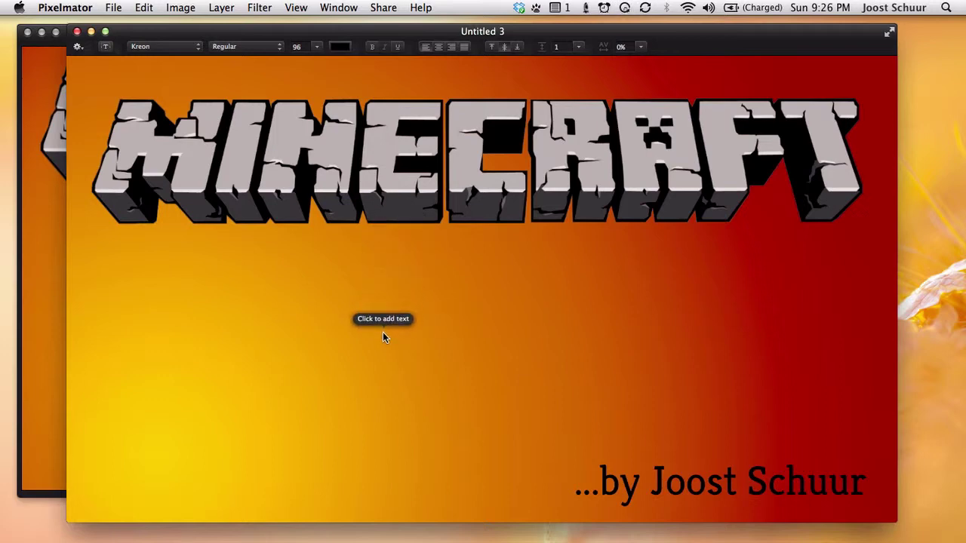
# - Switch the text settings to Adventure font, 220 pt size, and white colour
pyautogui.click(188, 47)
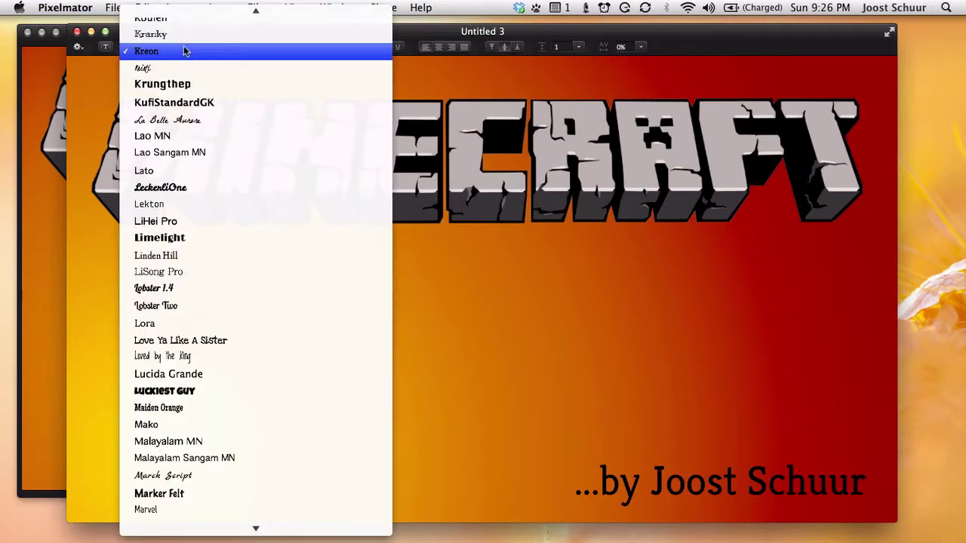
pyautogui.scroll(15, 166, 15)
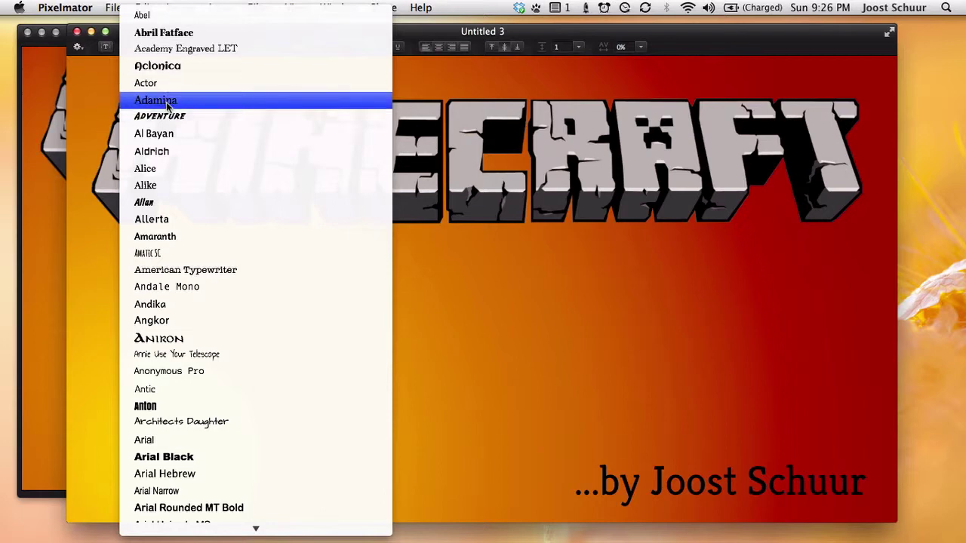
pyautogui.click(161, 115)
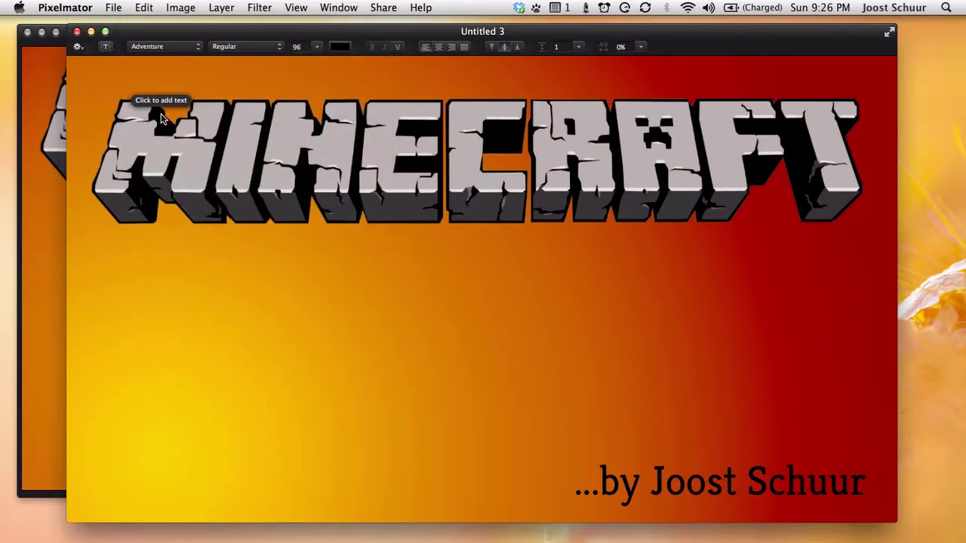
pyautogui.click(317, 47)
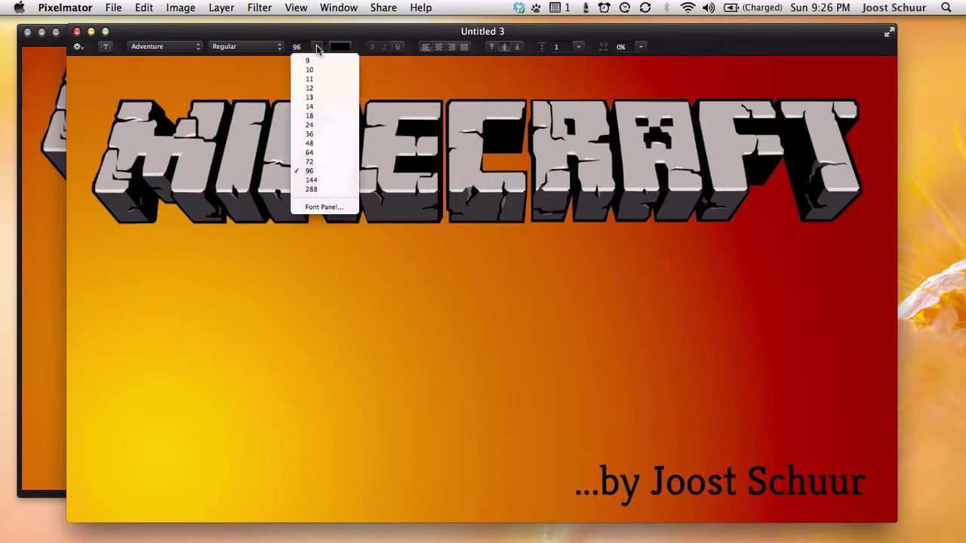
pyautogui.click(317, 47)
pyautogui.doubleClick(300, 47)
pyautogui.write('220')
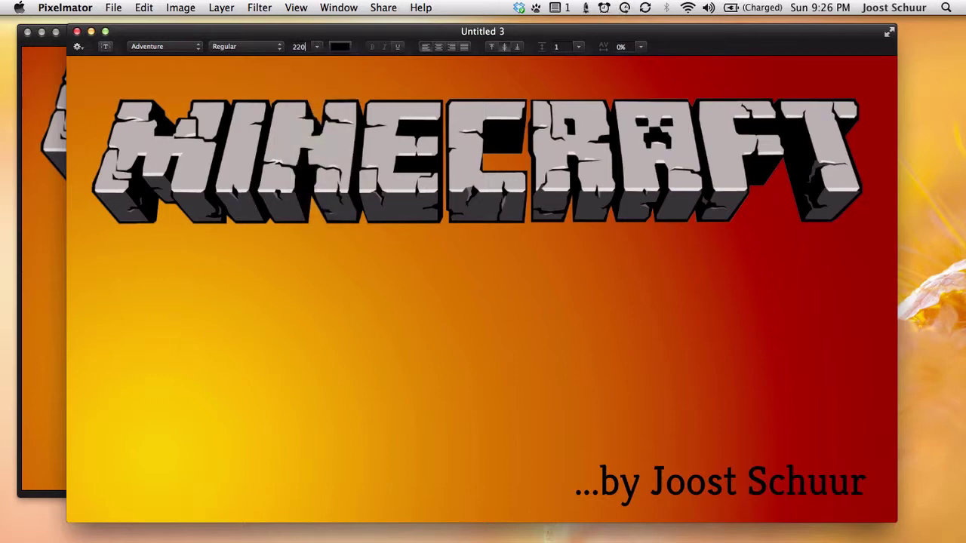
pyautogui.click(341, 46)
pyautogui.click(853, 299)
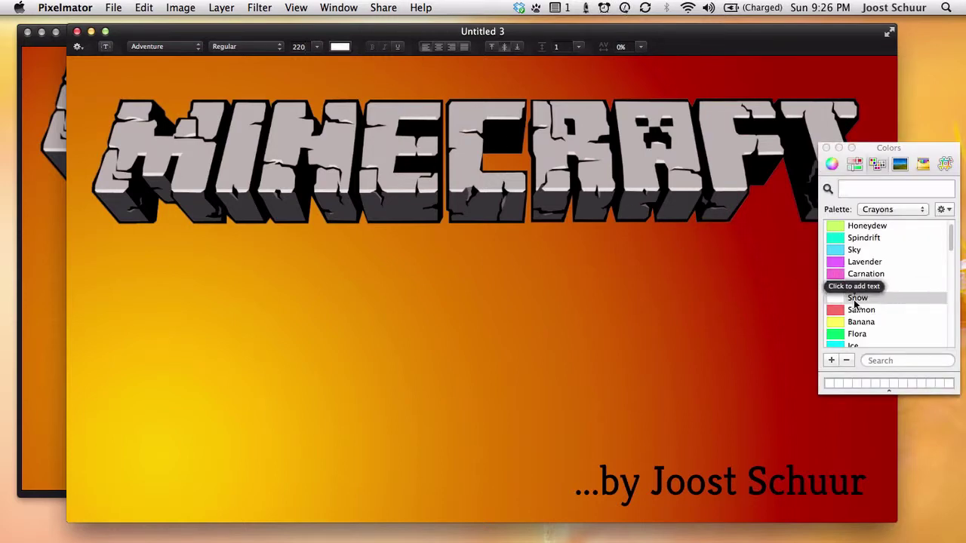
pyautogui.click(827, 148)
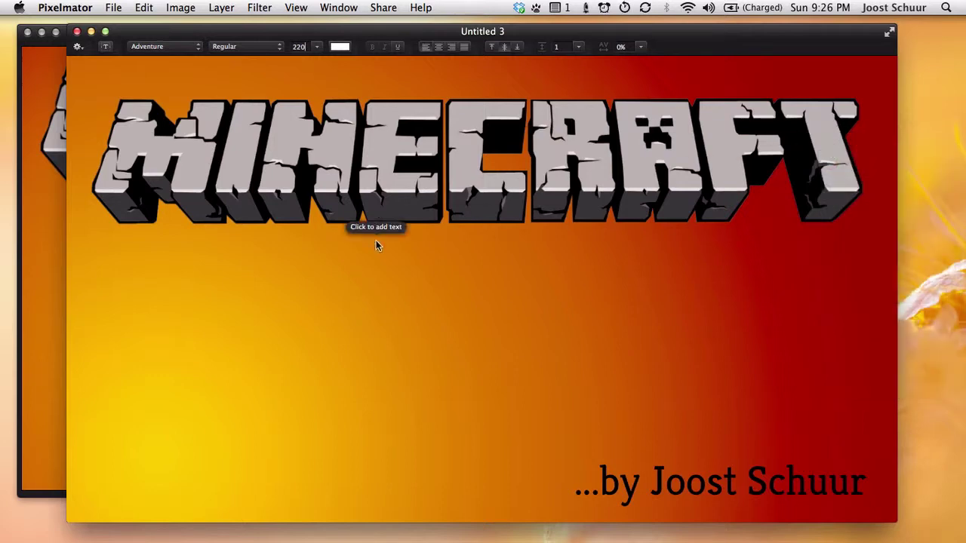
# - Type the title 'Automated' and 'Wheat Farm' on two lines below the logo
pyautogui.click(192, 270)
pyautogui.write('Aut')
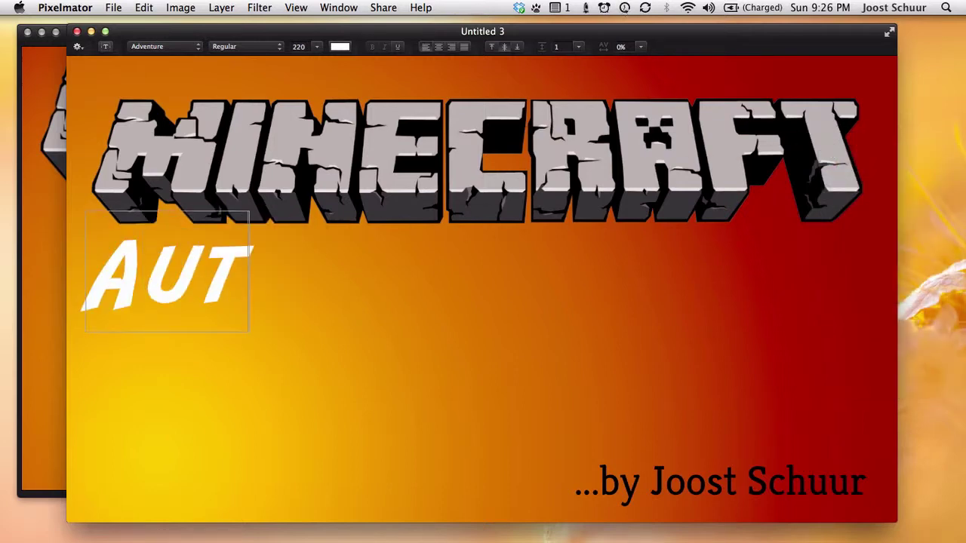
pyautogui.write('omated')
pyautogui.press('Return')
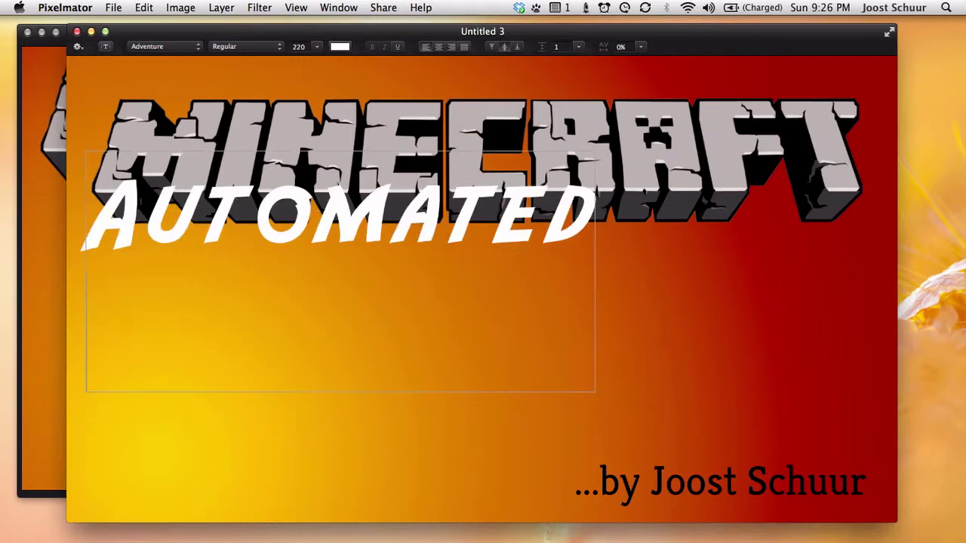
pyautogui.write('Wheat Farm')
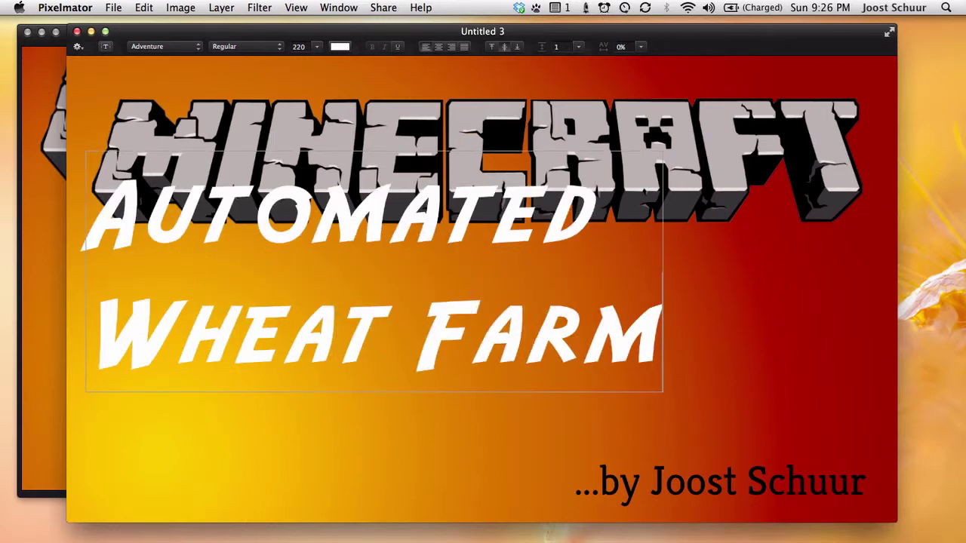
pyautogui.press('Escape')
# - Position the title centred under the logo and show the Layers palette
pyautogui.moveTo(491, 231); pyautogui.dragTo(517, 296)
pyautogui.moveTo(522, 298); pyautogui.dragTo(543, 296)
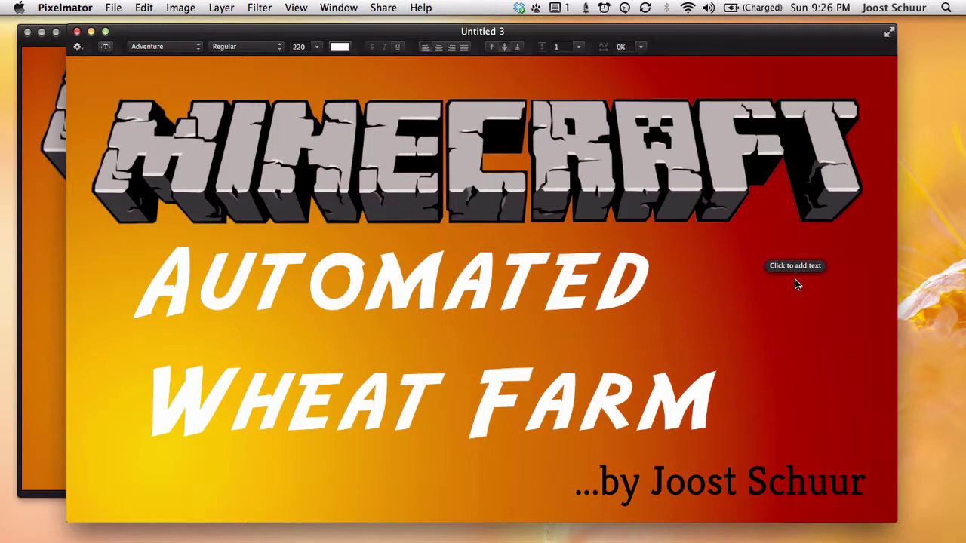
pyautogui.press('super+l')
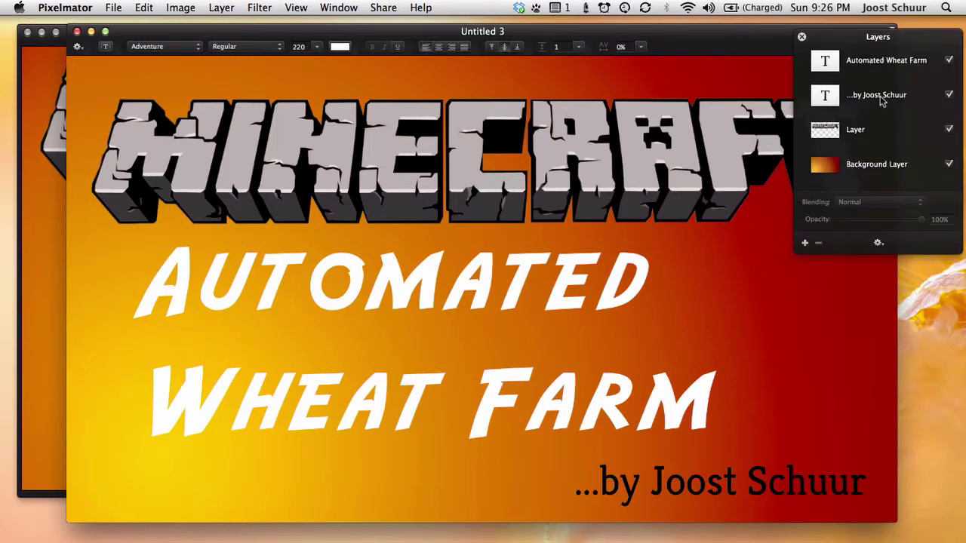
# - Convert the Automated Wheat Farm title to a pixel layer and duplicate it
pyautogui.rightClick(884, 67)
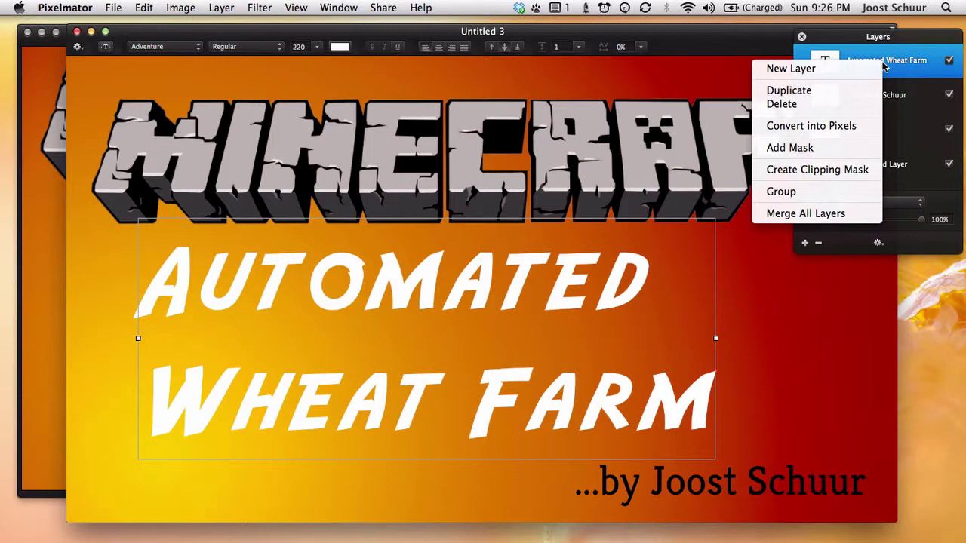
pyautogui.click(867, 128)
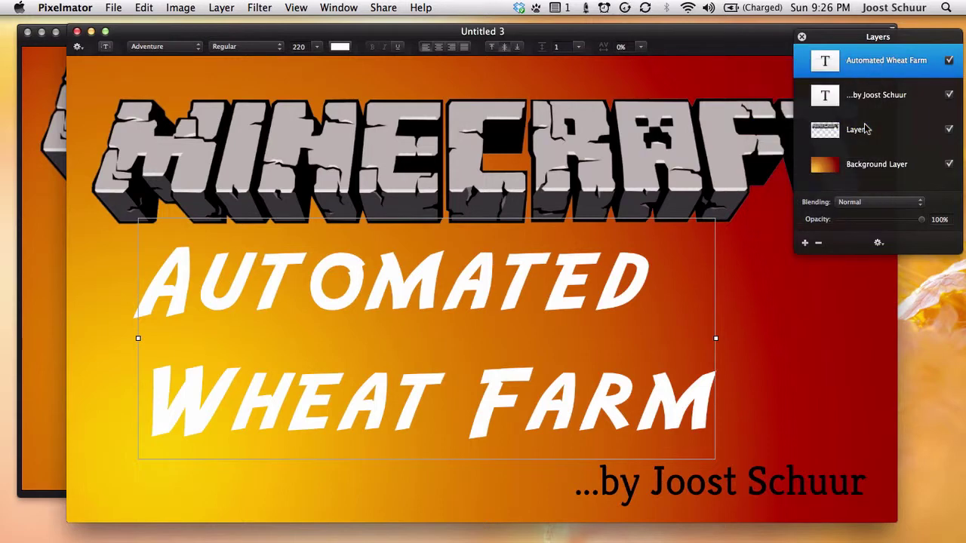
pyautogui.rightClick(876, 74)
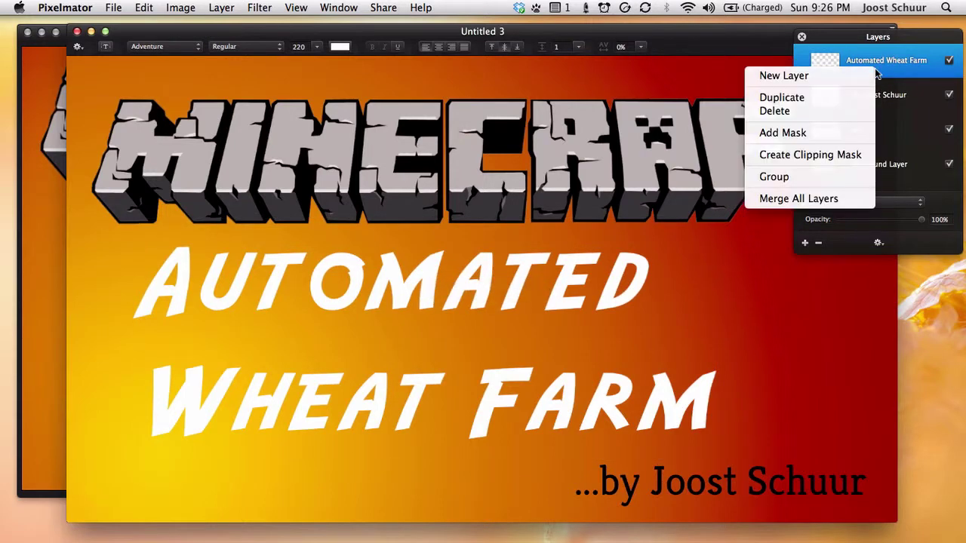
pyautogui.click(849, 99)
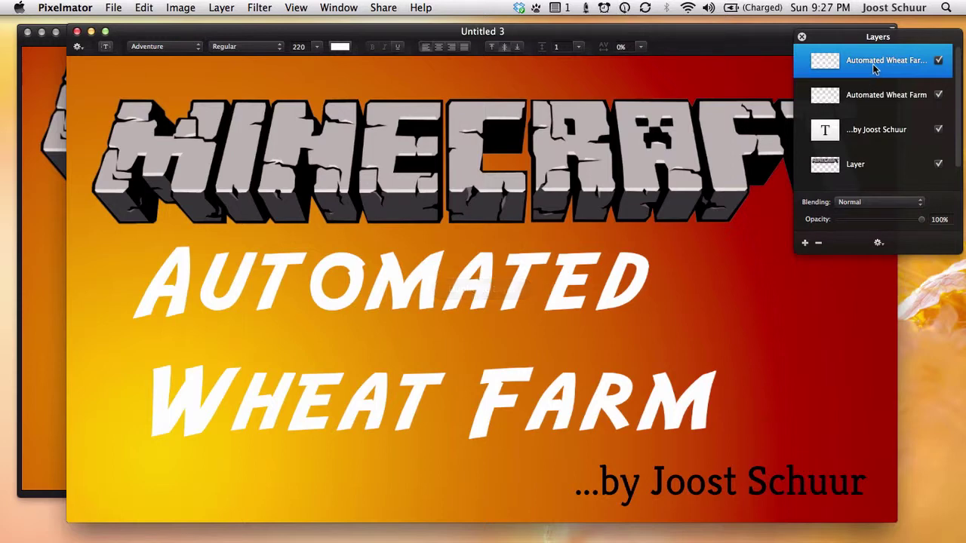
# - Rename the copy 'Drop Shadow' and move it below the title layer
pyautogui.doubleClick(872, 63)
pyautogui.write('Drop Shadow')
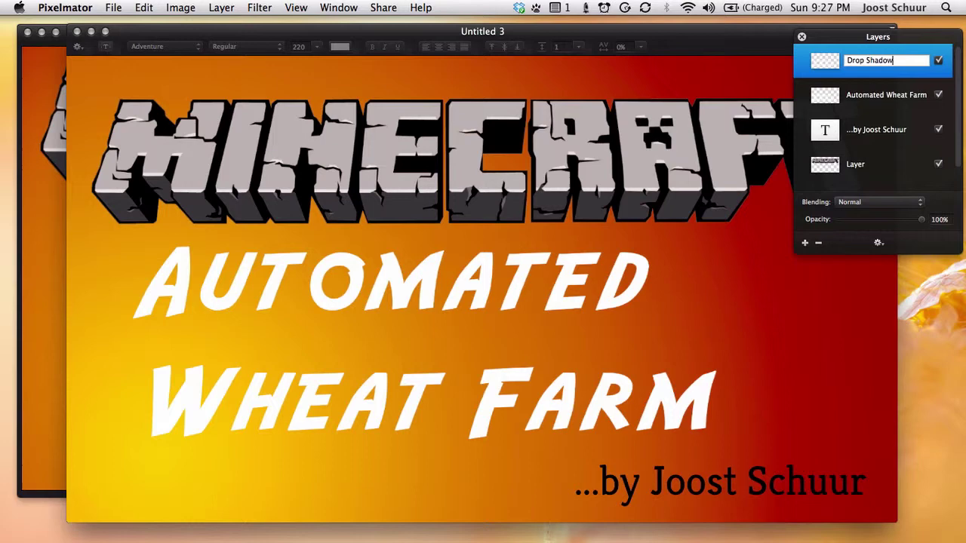
pyautogui.press('Return')
pyautogui.moveTo(877, 65); pyautogui.dragTo(885, 105)
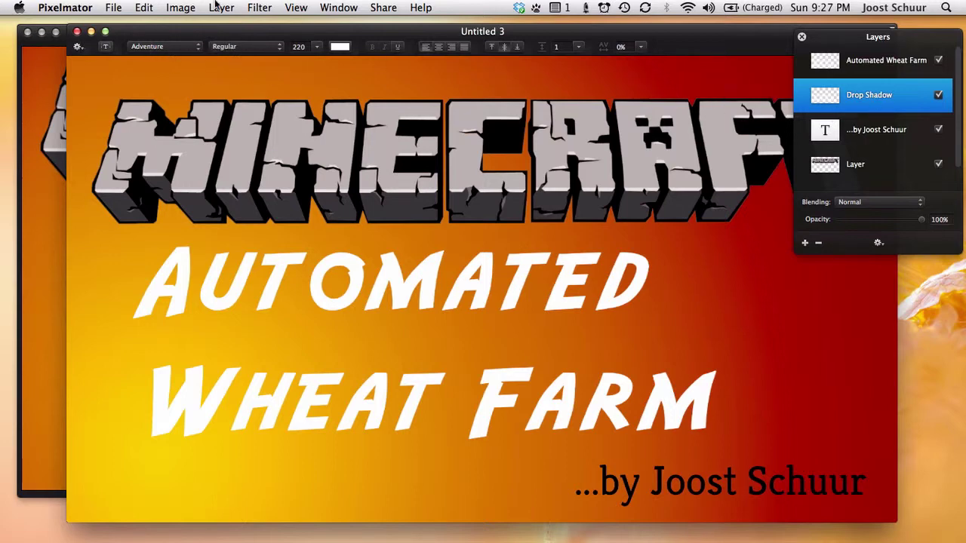
# - Apply the Drop Shadow filter (radius 15, offsets 15) to the copy, then reselect the title layer
pyautogui.click(274, 7)
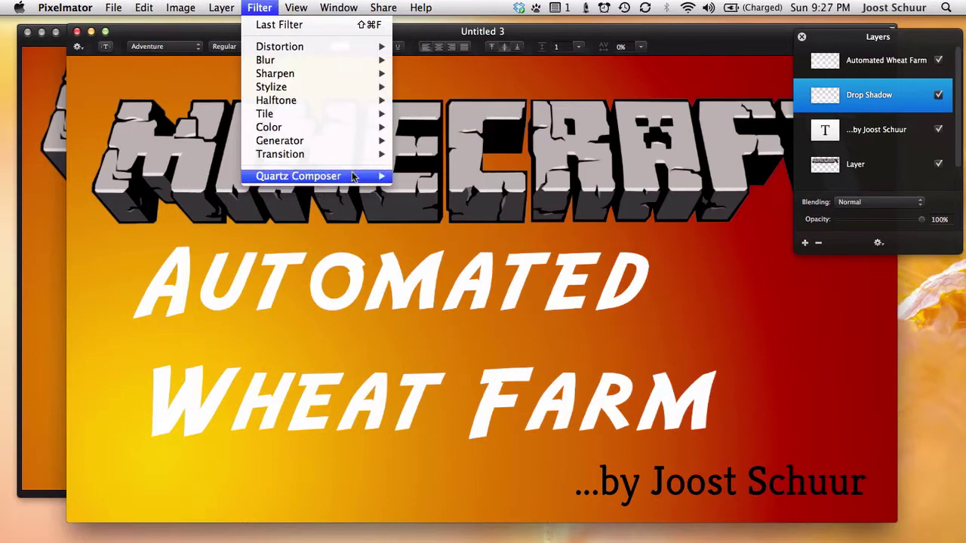
pyautogui.moveTo(353, 176)
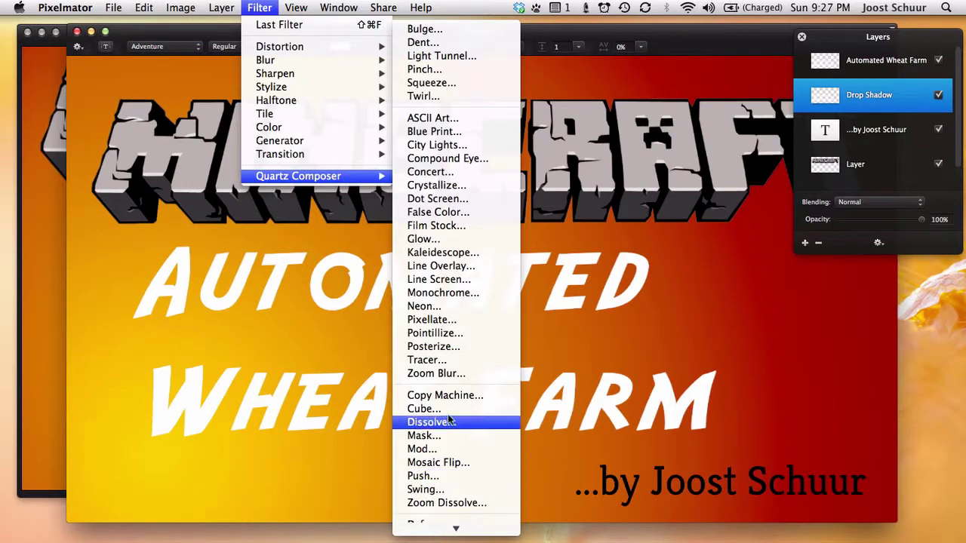
pyautogui.scroll(-10, 450, 419)
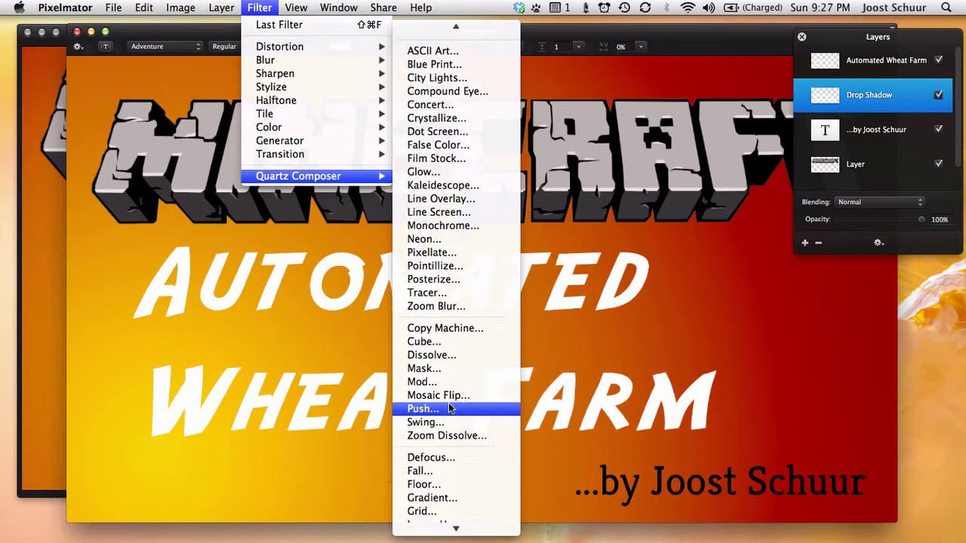
pyautogui.click(447, 370)
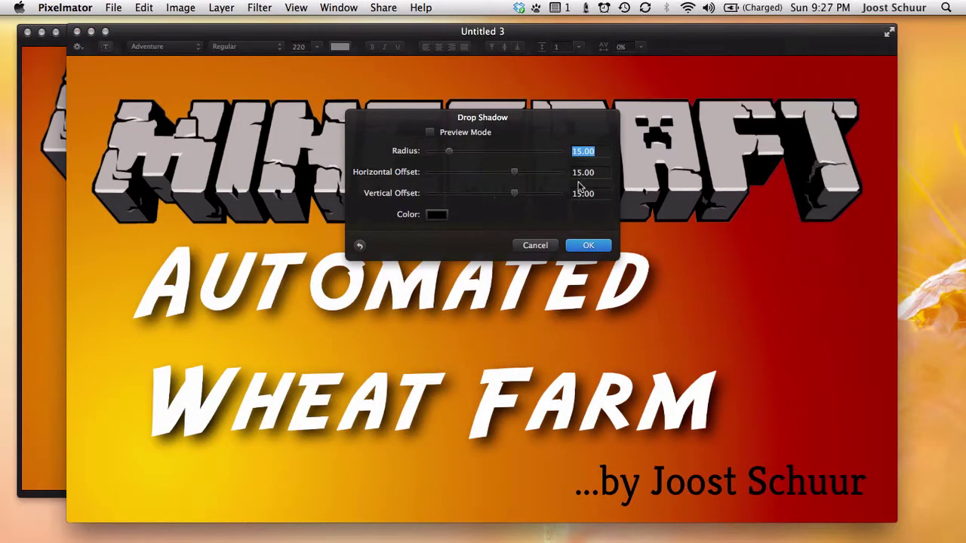
pyautogui.click(593, 246)
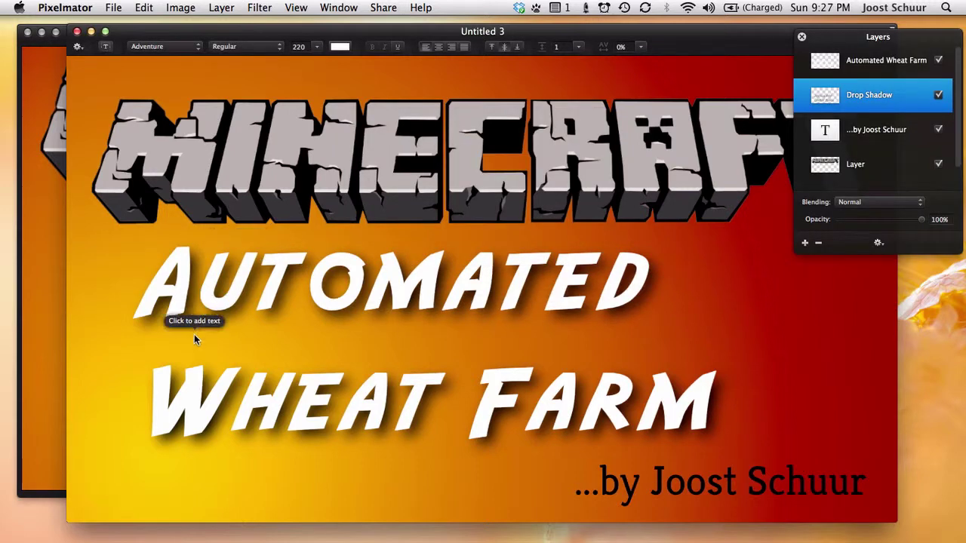
pyautogui.click(881, 65)
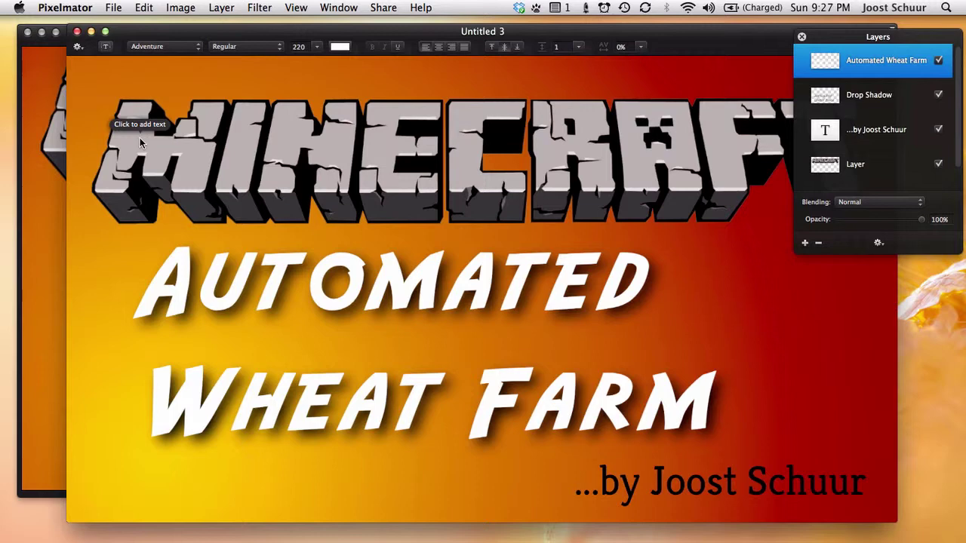
# - Select the white 'Automated Wheat Farm' letters by colour at 1% radius, then load the selection
pyautogui.click(140, 8)
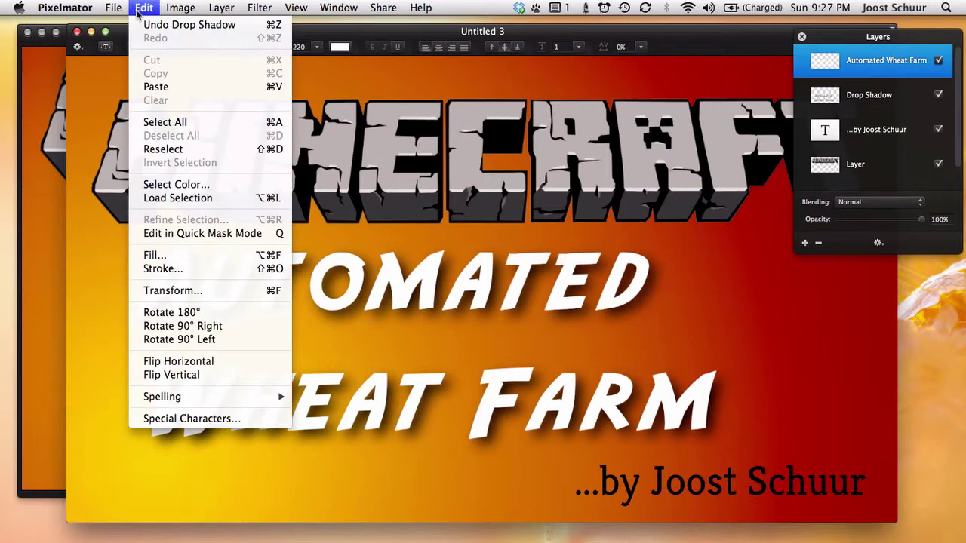
pyautogui.click(176, 184)
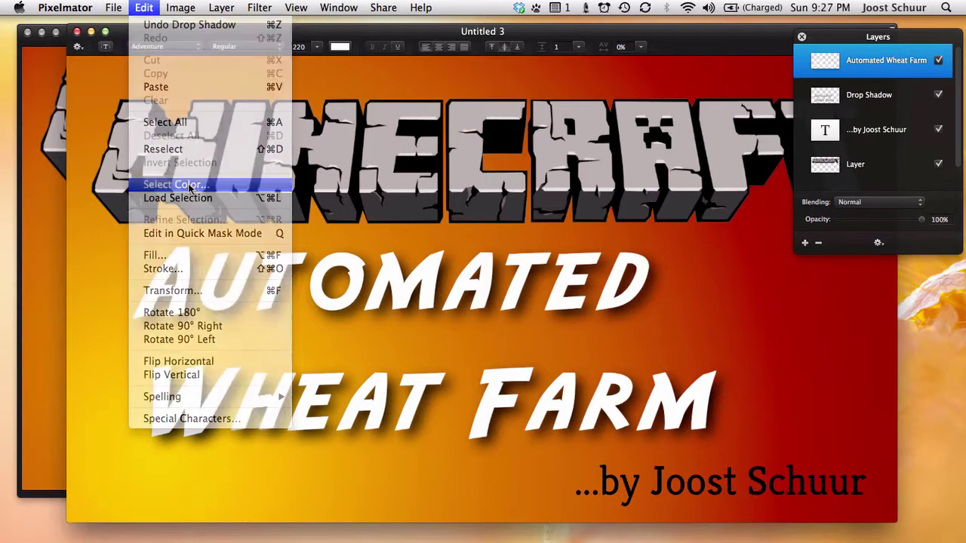
pyautogui.click(401, 281)
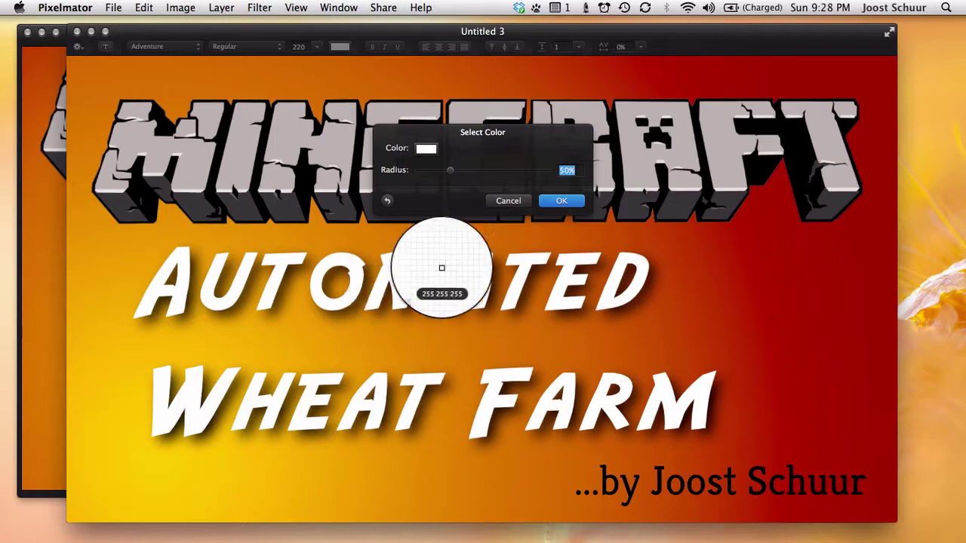
pyautogui.moveTo(450, 172); pyautogui.dragTo(389, 177)
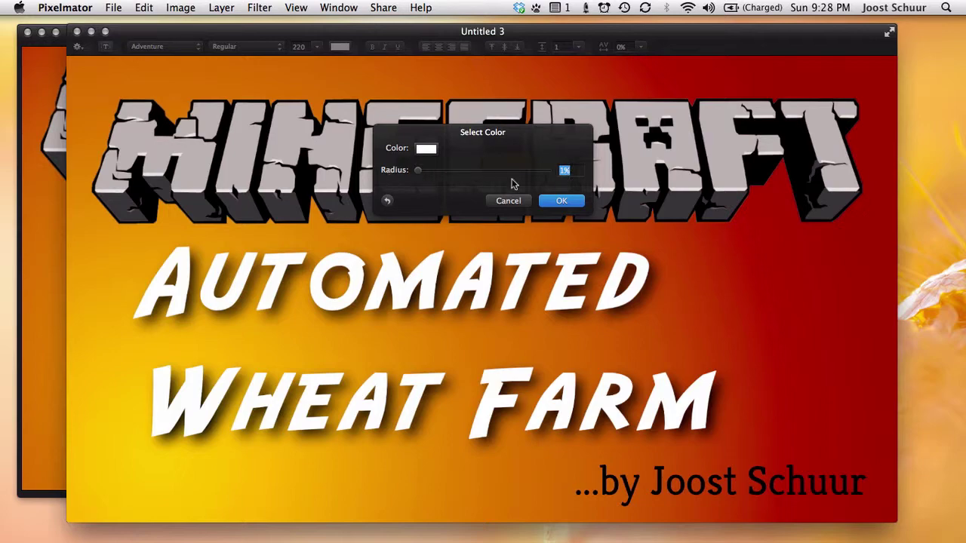
pyautogui.click(562, 200)
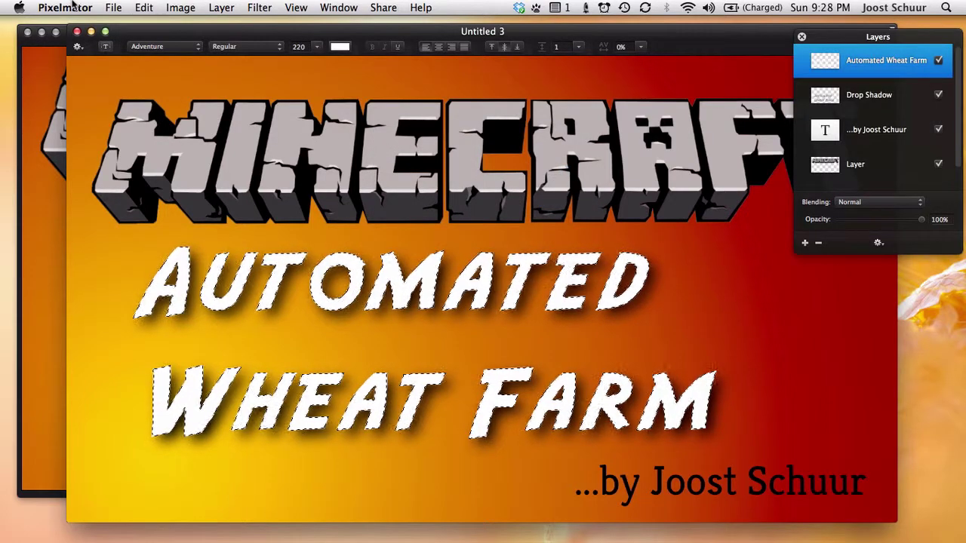
pyautogui.click(144, 7)
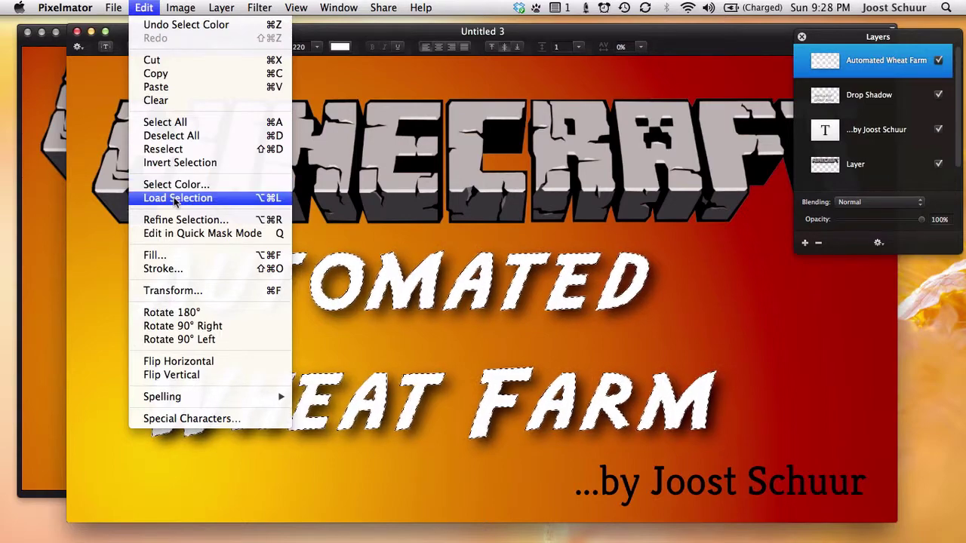
pyautogui.click(172, 198)
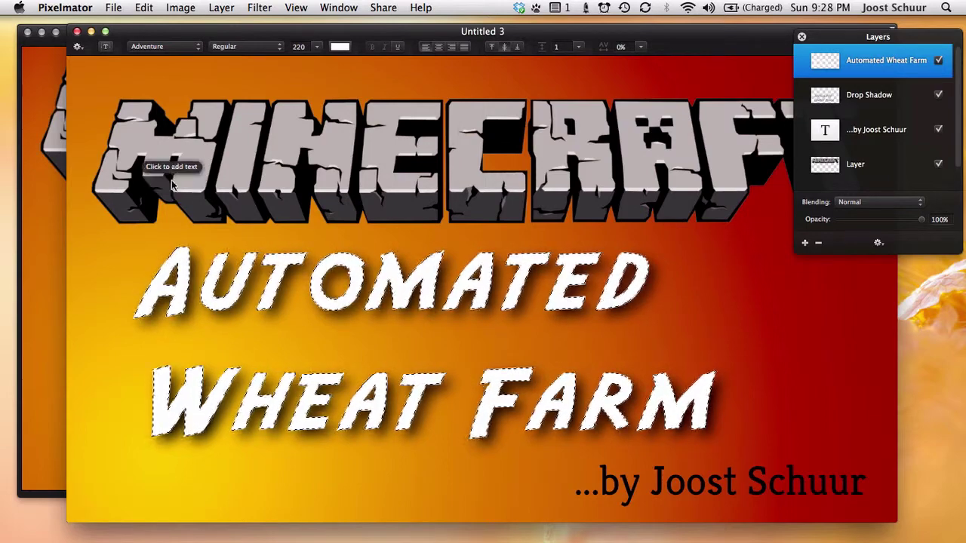
# - Stroke the selected title lettering with a 5 px black outside stroke
pyautogui.click(143, 8)
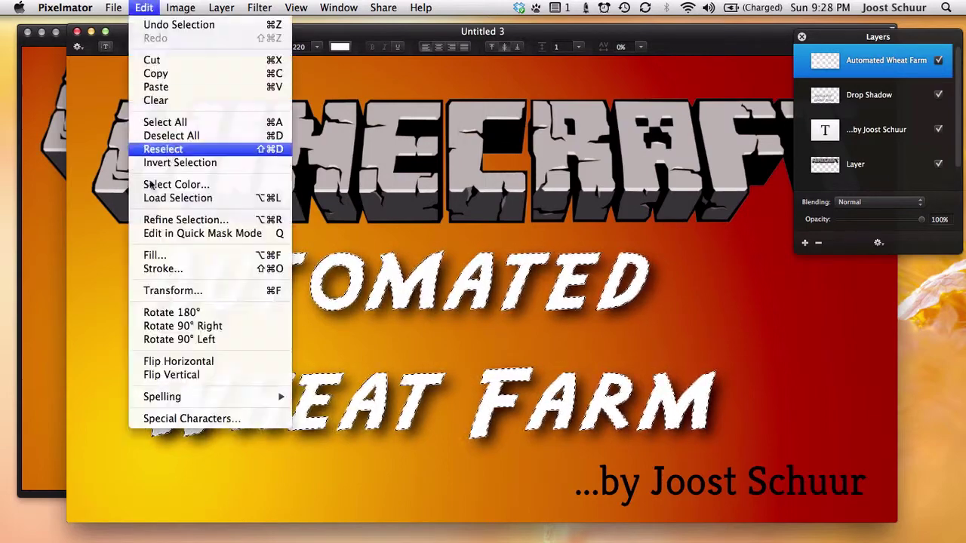
pyautogui.click(190, 270)
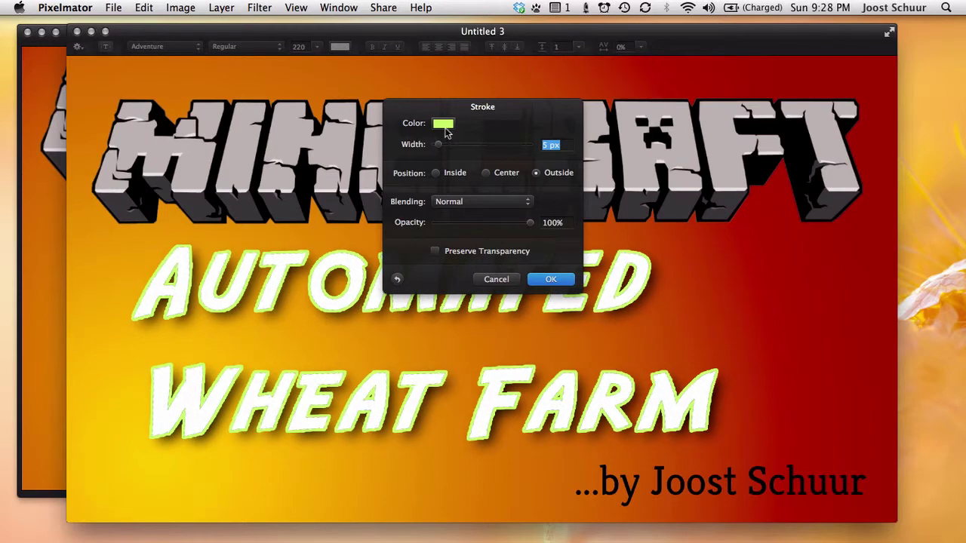
pyautogui.click(444, 124)
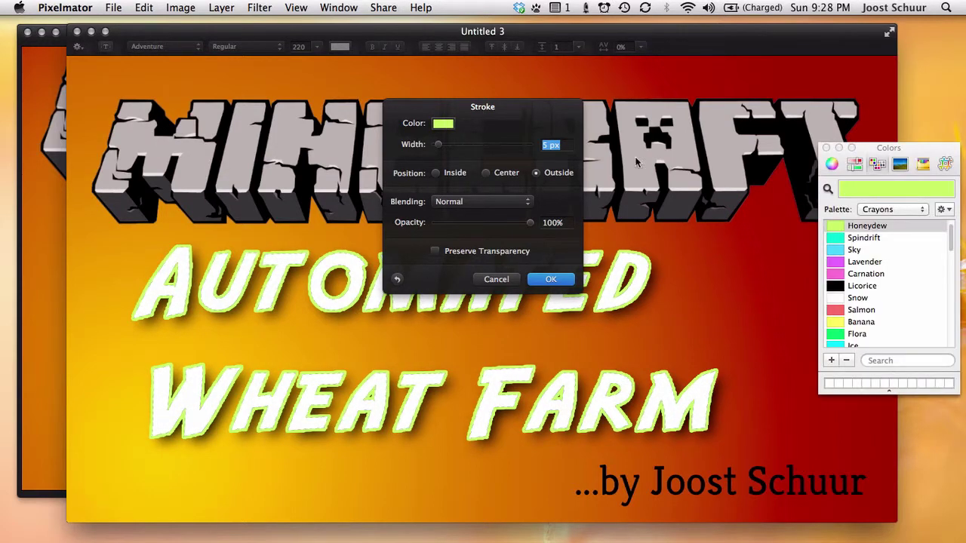
pyautogui.click(868, 289)
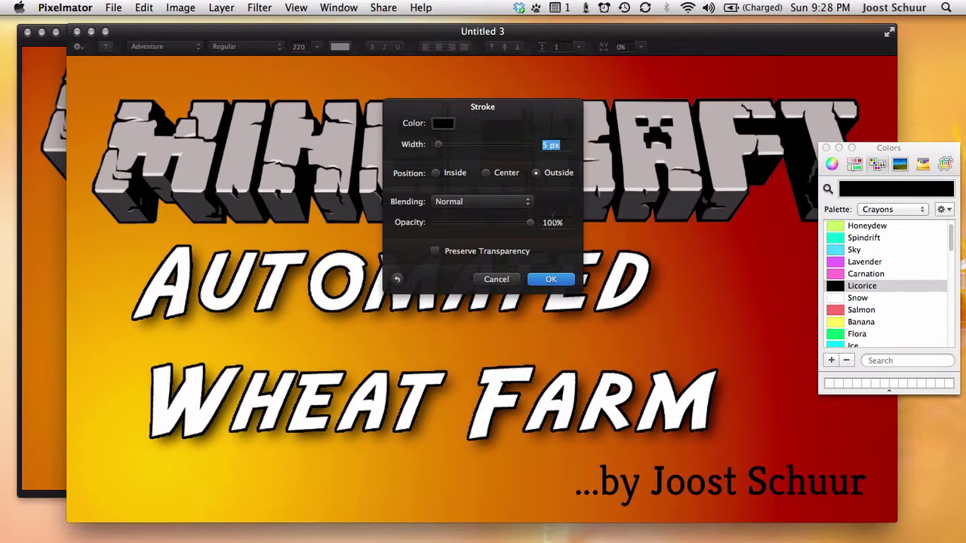
pyautogui.click(556, 280)
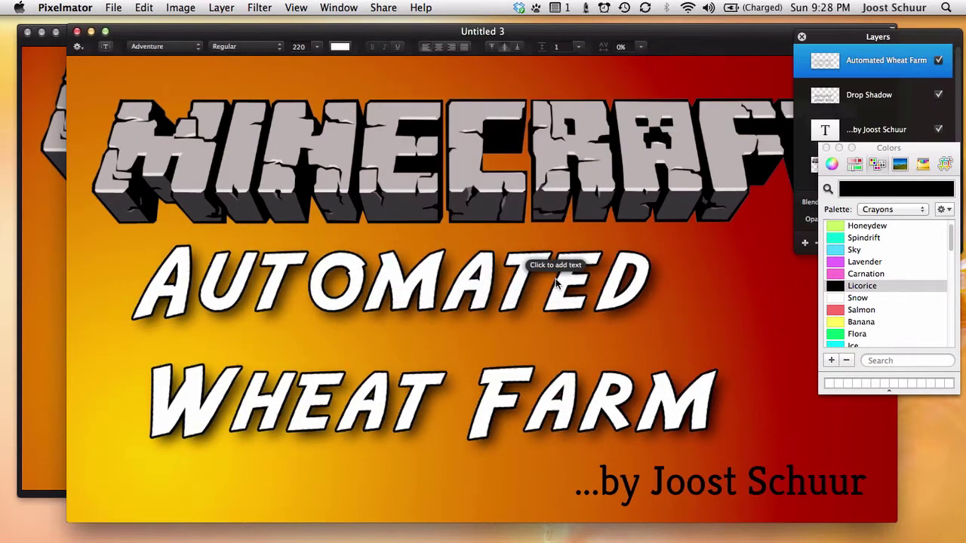
# - Close the Colors and Layers windows and deselect the title
pyautogui.click(827, 148)
pyautogui.click(799, 34)
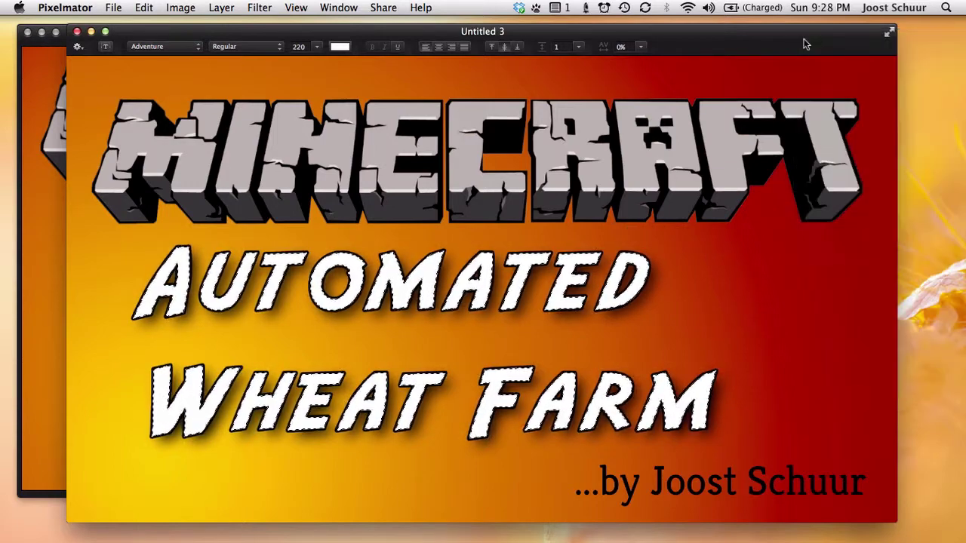
pyautogui.press('super+d')
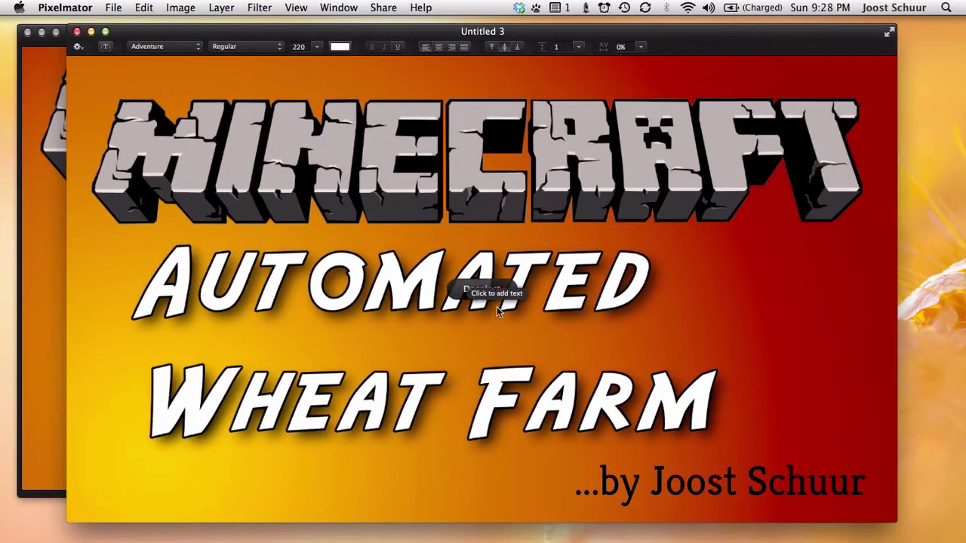